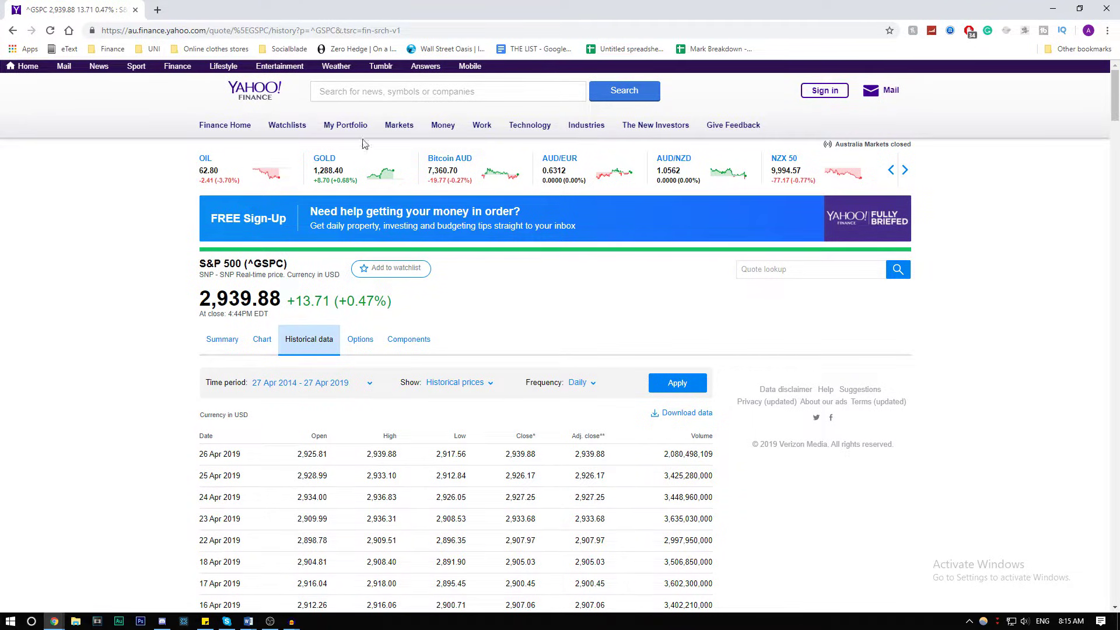
Set the ^GSPC historical data table to a five-year daily time period.
{"action": "triple_click", "coordinate": [292, 263]}
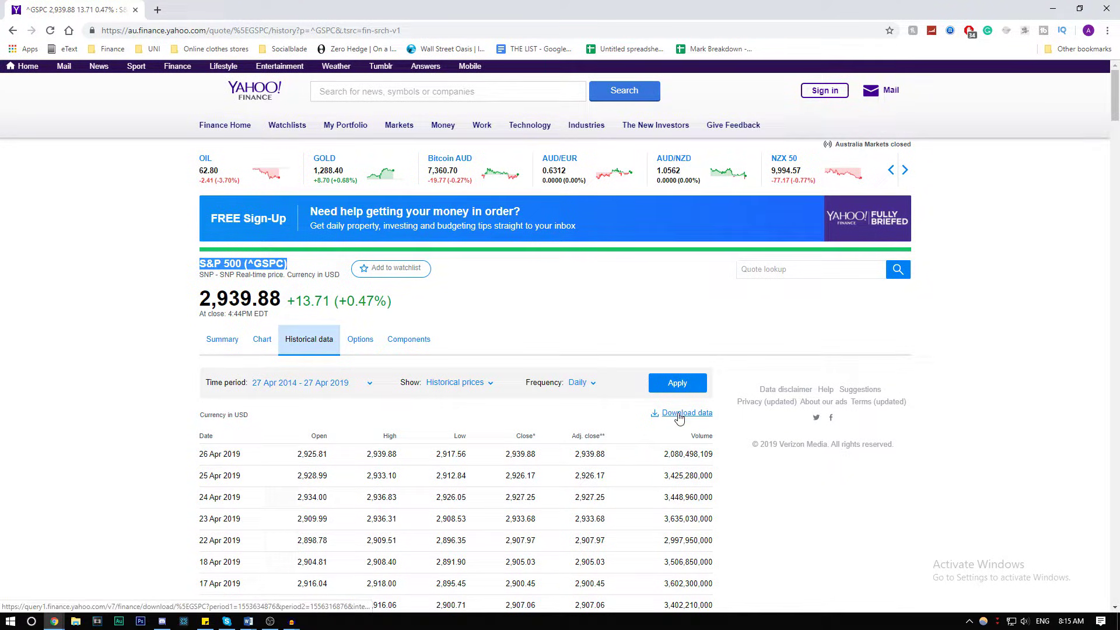
{"action": "left_click", "coordinate": [354, 383]}
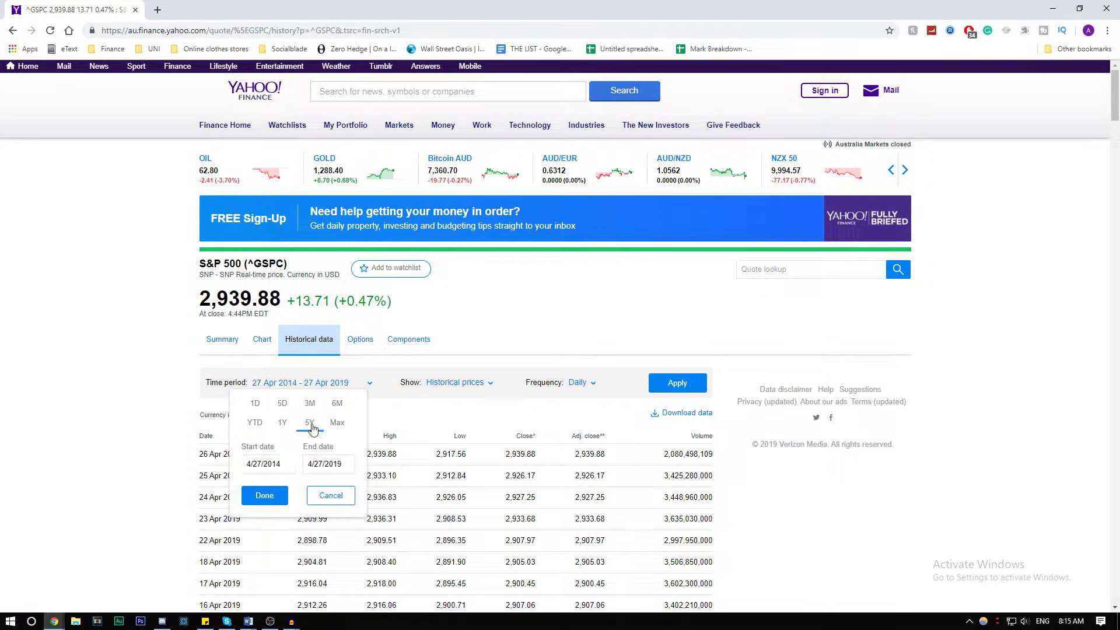
{"action": "left_click", "coordinate": [266, 496]}
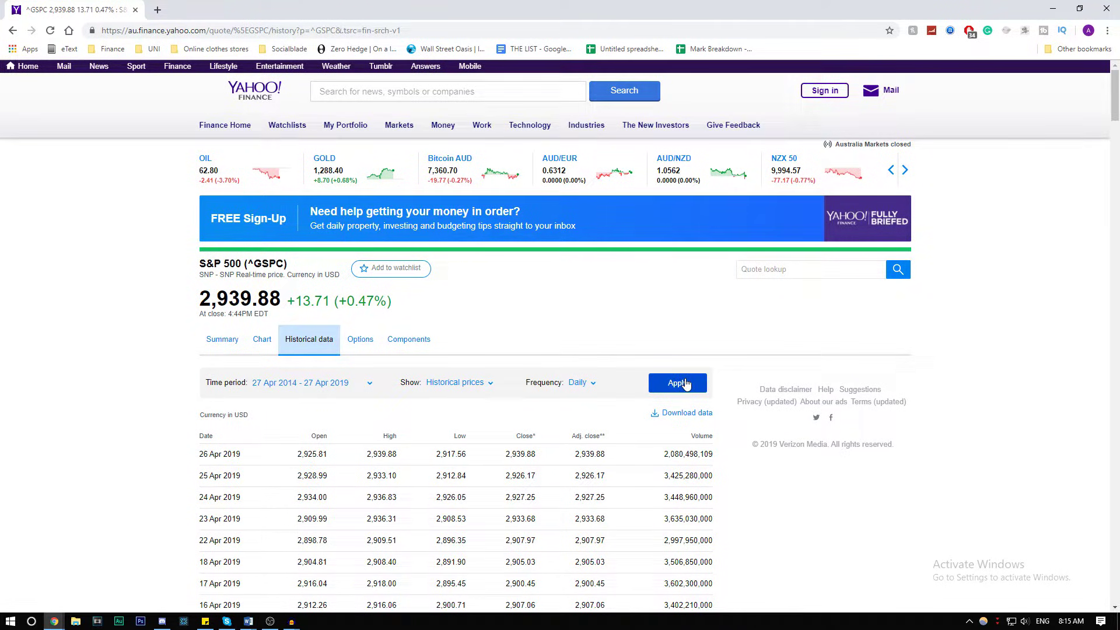
{"action": "left_click", "coordinate": [685, 383]}
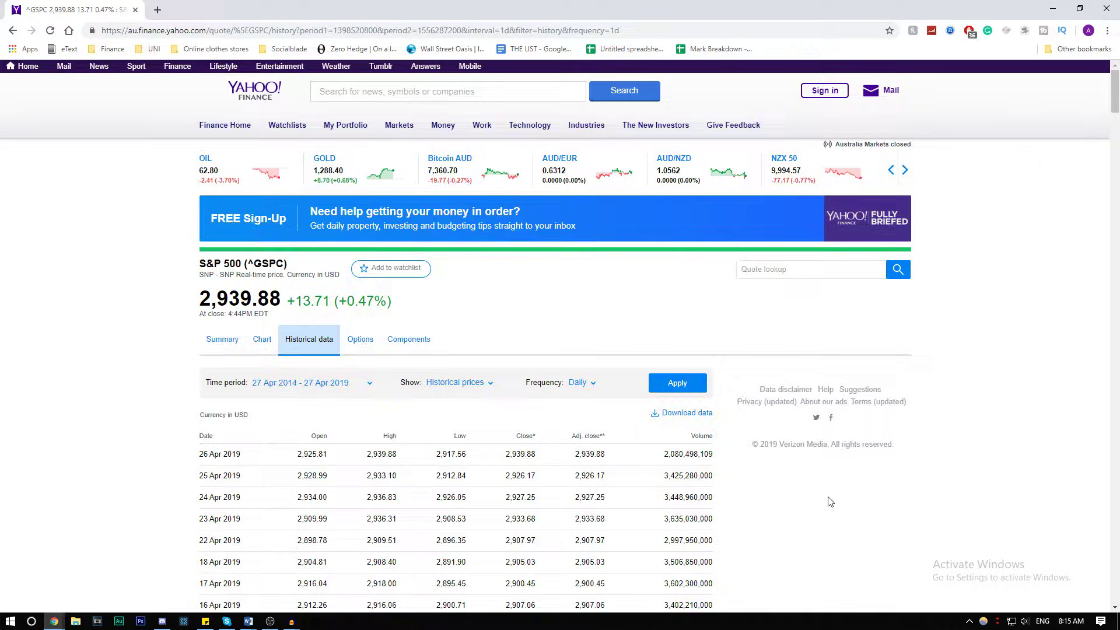
Download the S&P 500 price history as ^GSPC.csv and open it in Excel.
{"action": "scroll", "coordinate": [830, 501], "scroll_direction": "down", "scroll_amount": 20}
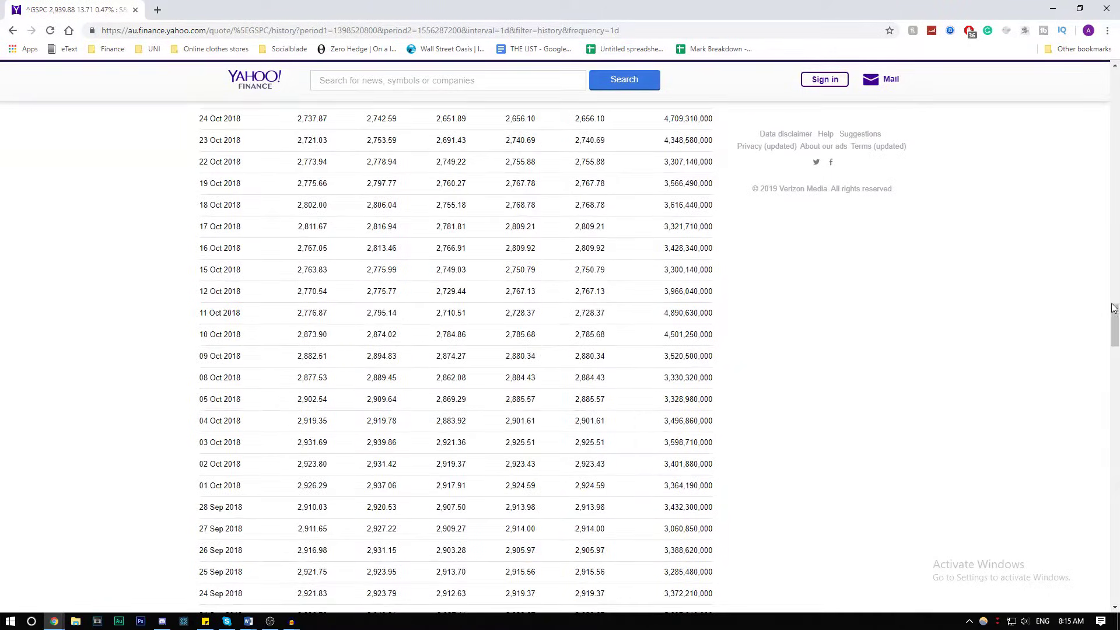
{"action": "left_click_drag", "start_coordinate": [1114, 308], "coordinate": [1114, 483]}
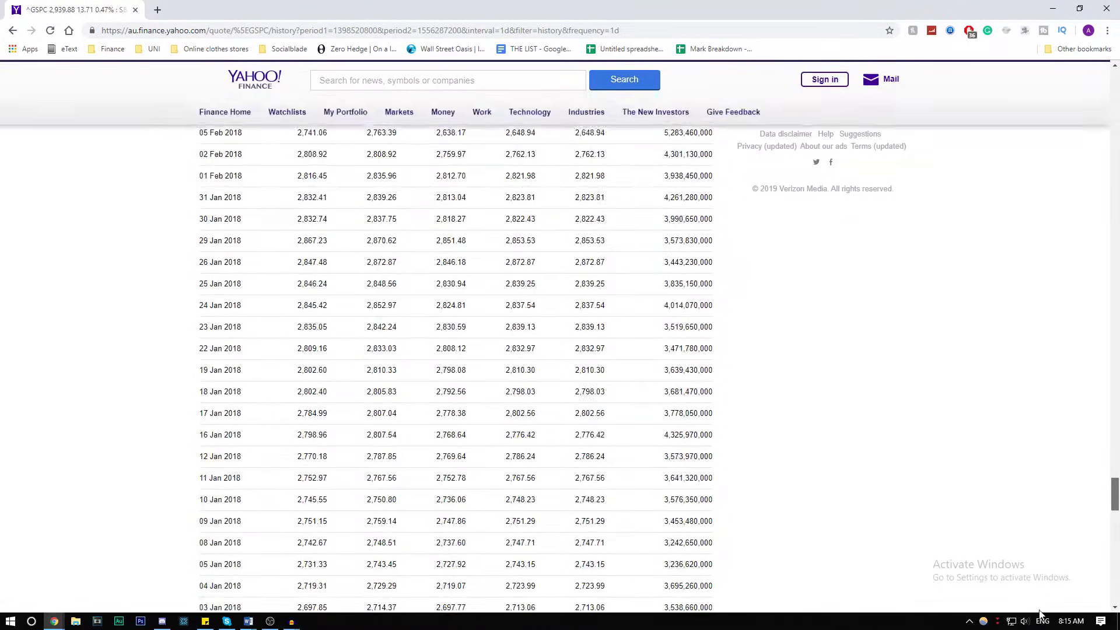
{"action": "scroll", "coordinate": [940, 505], "scroll_direction": "down", "scroll_amount": 20}
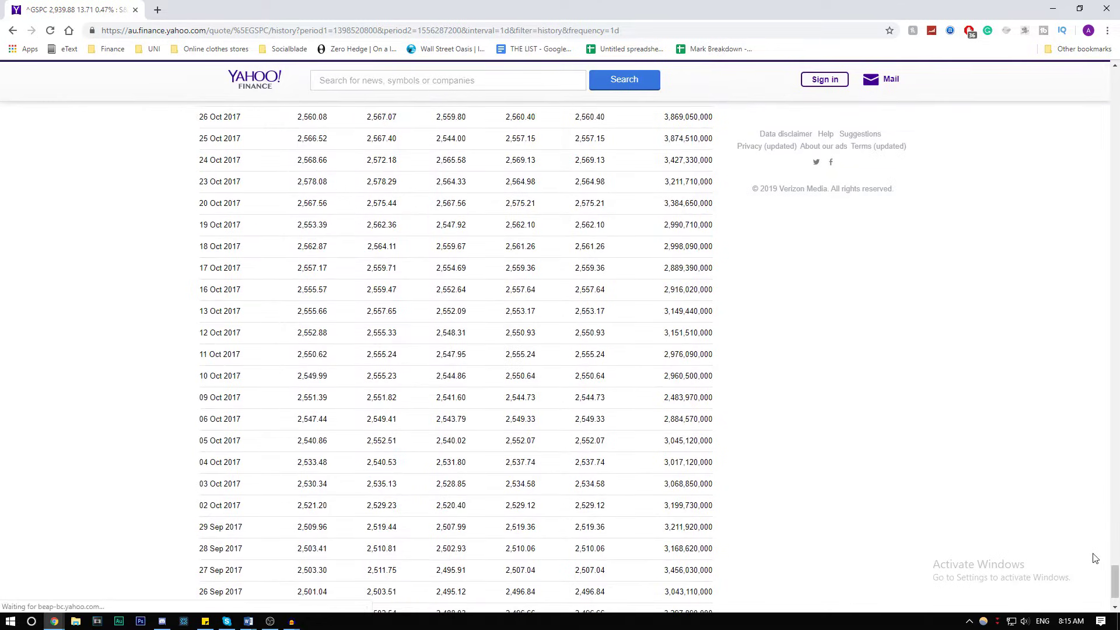
{"action": "key", "text": "Home"}
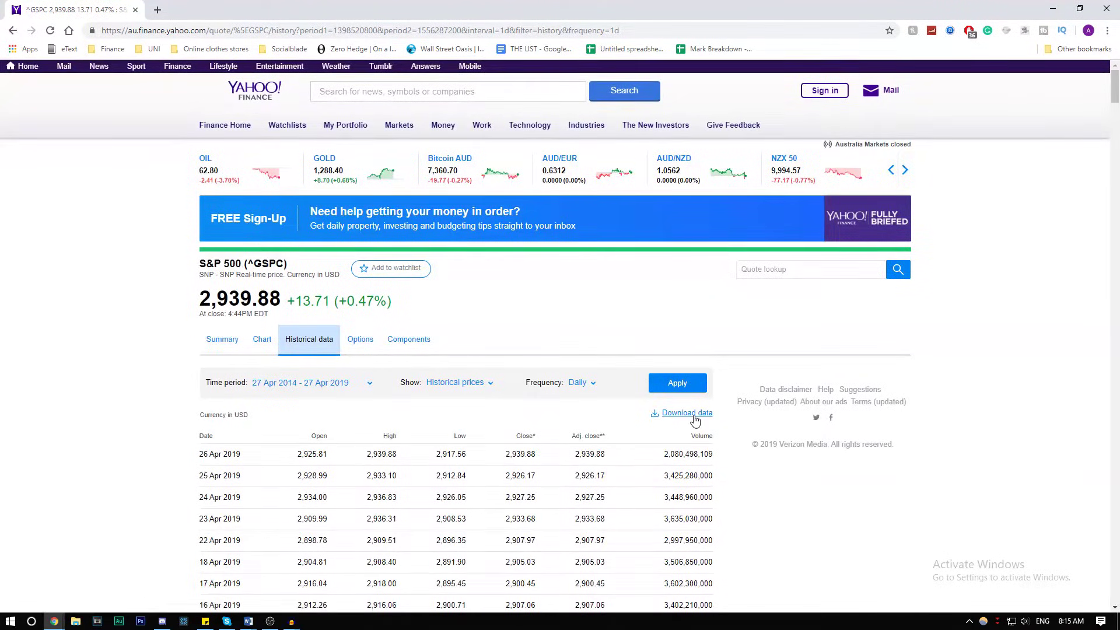
{"action": "left_click", "coordinate": [694, 420]}
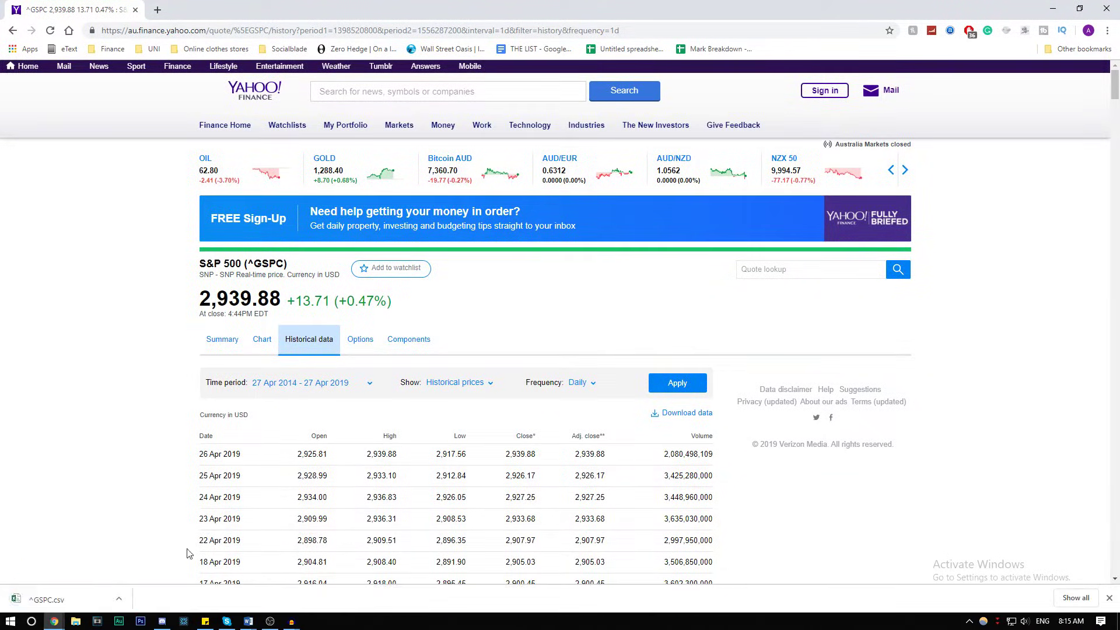
{"action": "left_click", "coordinate": [46, 599]}
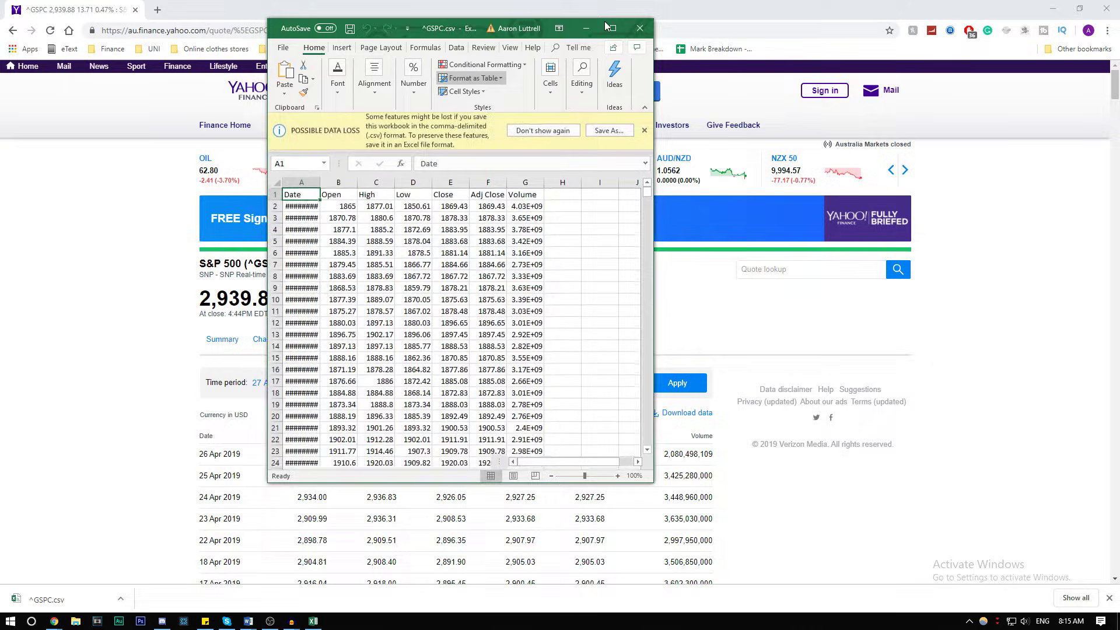
Autofit the Date column and delete the Open, High, Low, Close and Volume columns, keeping Adj Close.
{"action": "left_click", "coordinate": [610, 25]}
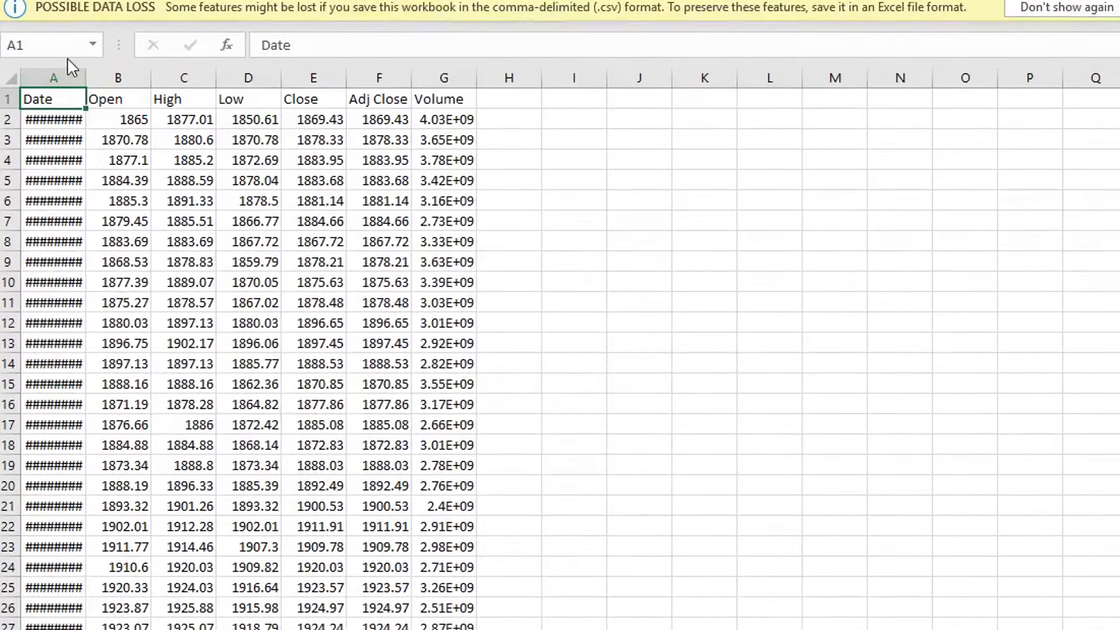
{"action": "double_click", "coordinate": [84, 76]}
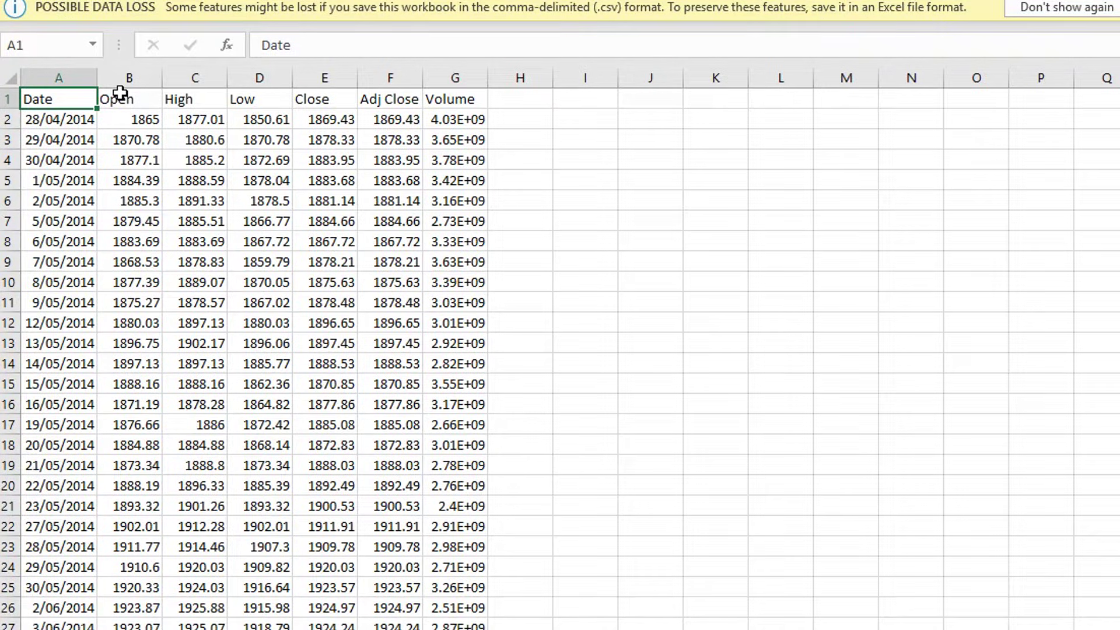
{"action": "left_click_drag", "start_coordinate": [118, 79], "coordinate": [352, 63]}
{"action": "right_click", "coordinate": [353, 64]}
{"action": "left_click", "coordinate": [425, 240]}
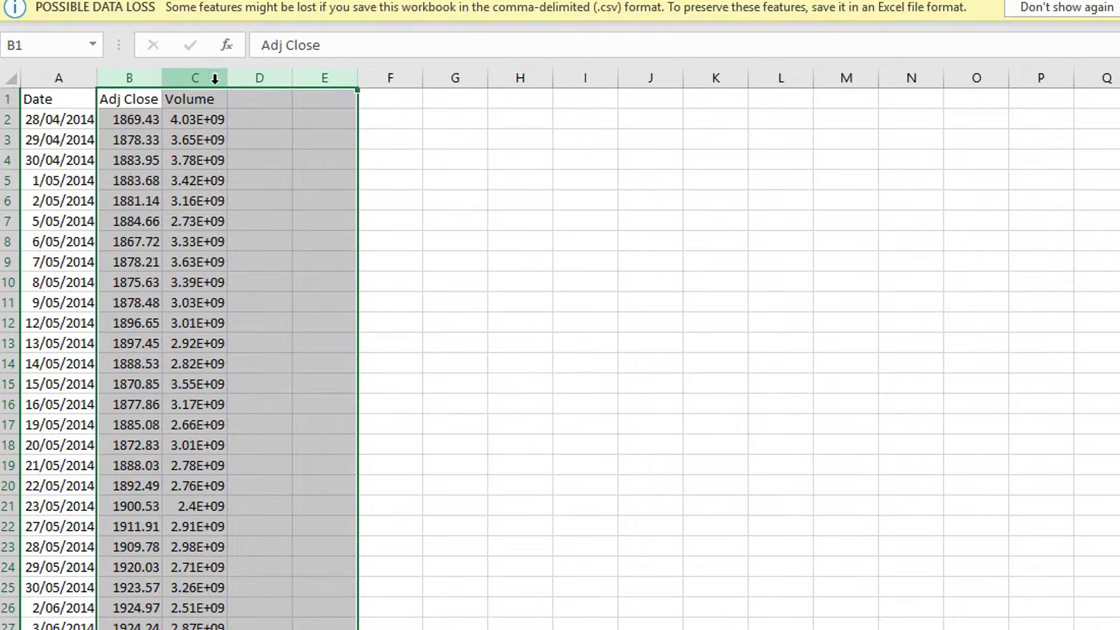
{"action": "right_click", "coordinate": [215, 77]}
{"action": "left_click", "coordinate": [522, 175]}
{"action": "left_click", "coordinate": [192, 99]}
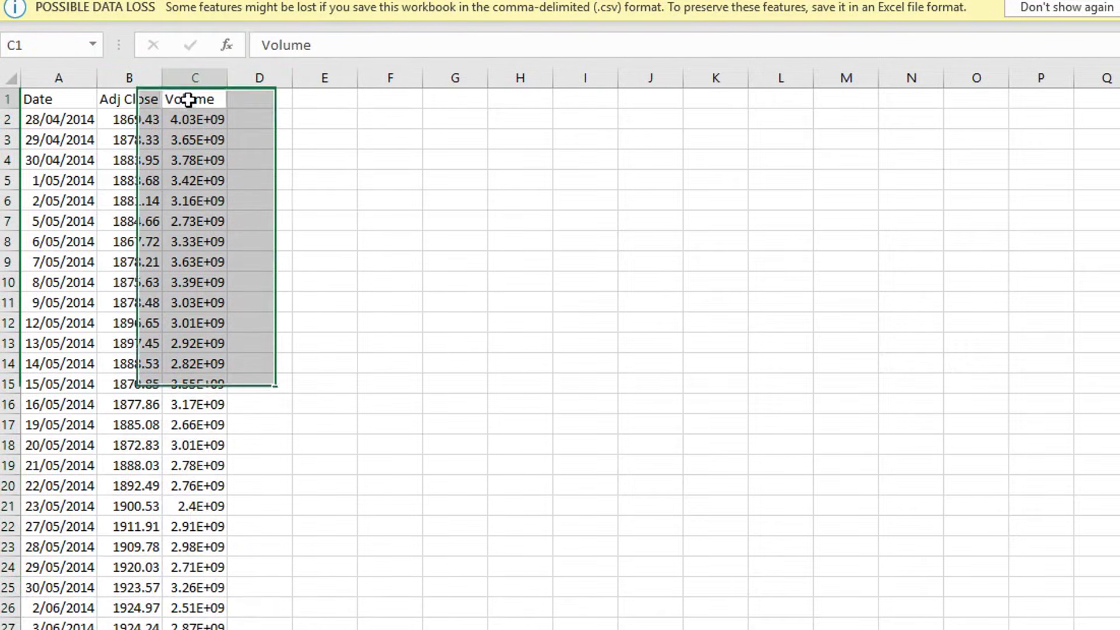
{"action": "right_click", "coordinate": [185, 74]}
{"action": "left_click", "coordinate": [221, 242]}
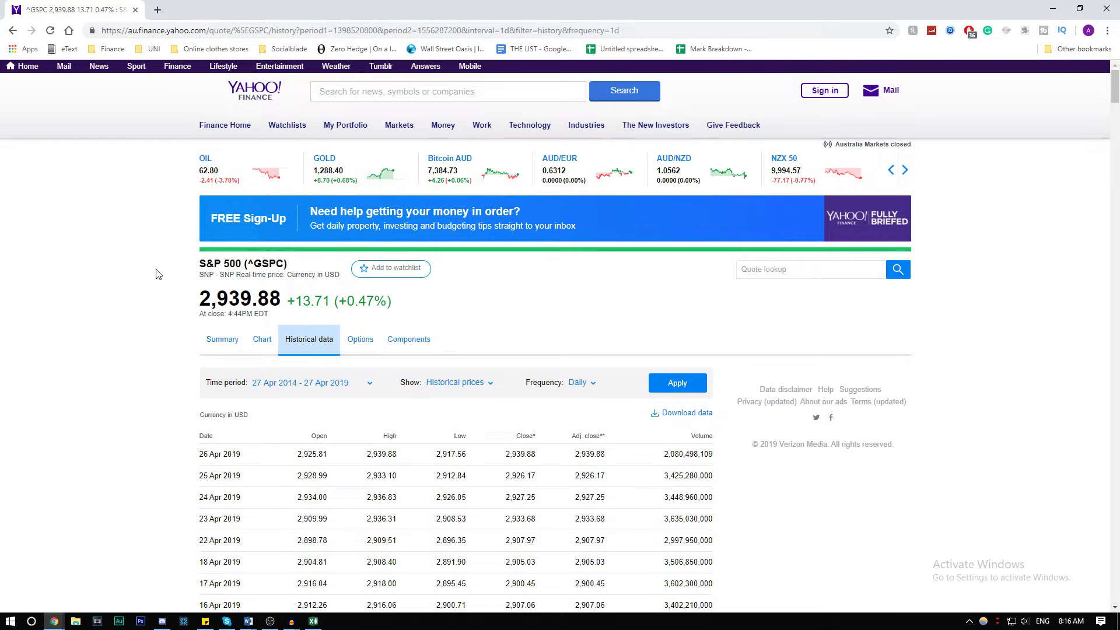
Search 'tsla' and go to Tesla's TSLA quote page.
{"action": "left_click", "coordinate": [360, 90]}
{"action": "type", "text": "tsla"}
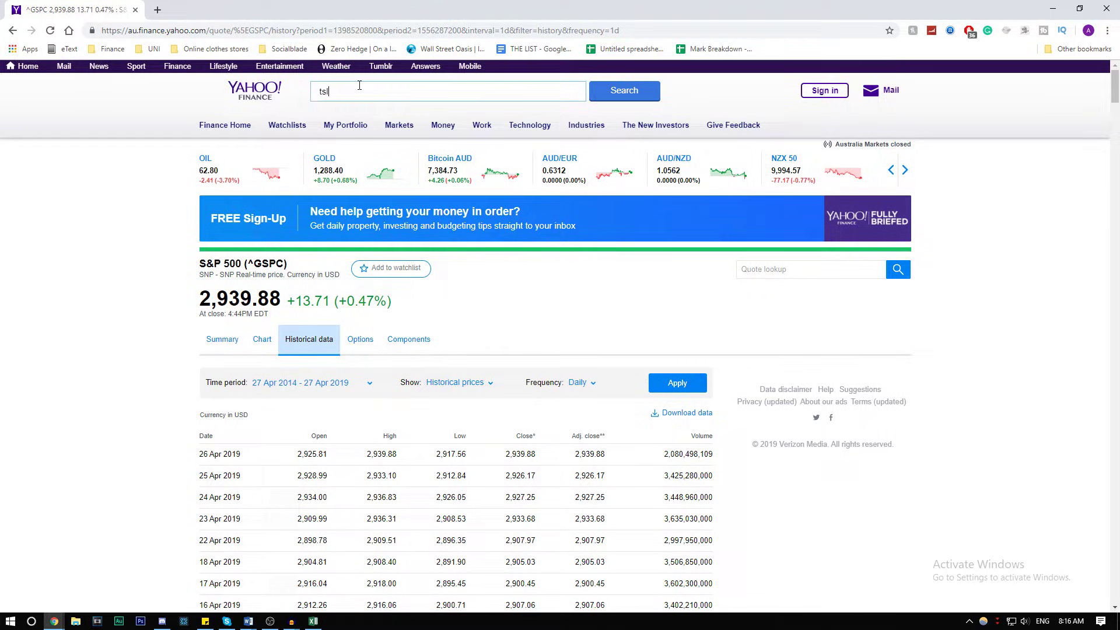
{"action": "left_click", "coordinate": [362, 113]}
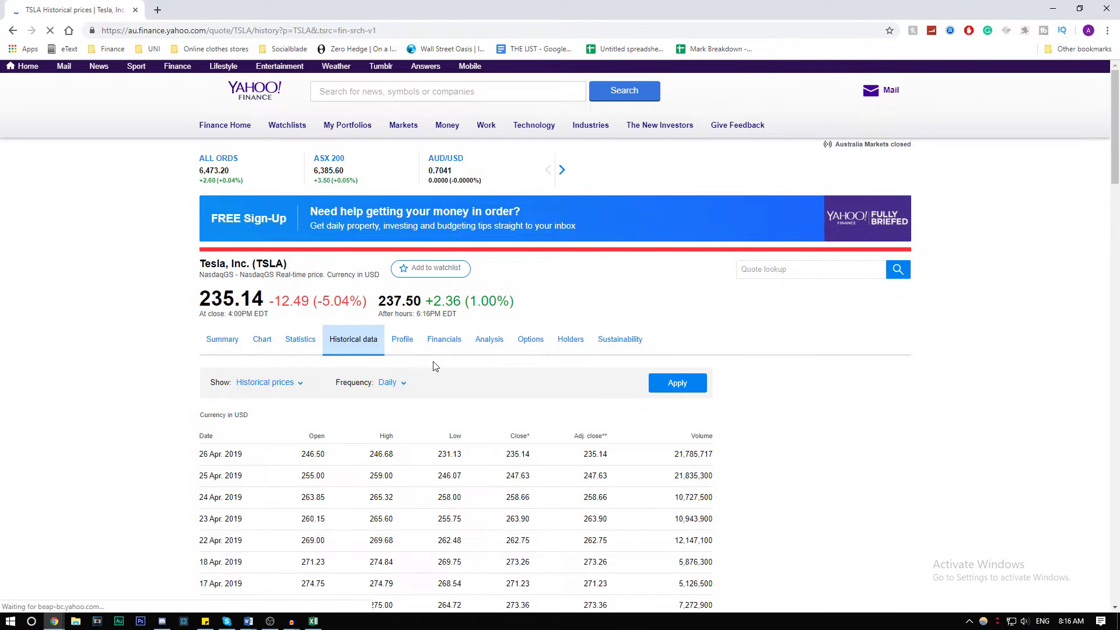
Apply a five-year daily range and download TSLA (1).csv to open in Excel.
{"action": "left_click", "coordinate": [295, 383]}
{"action": "left_click", "coordinate": [309, 422]}
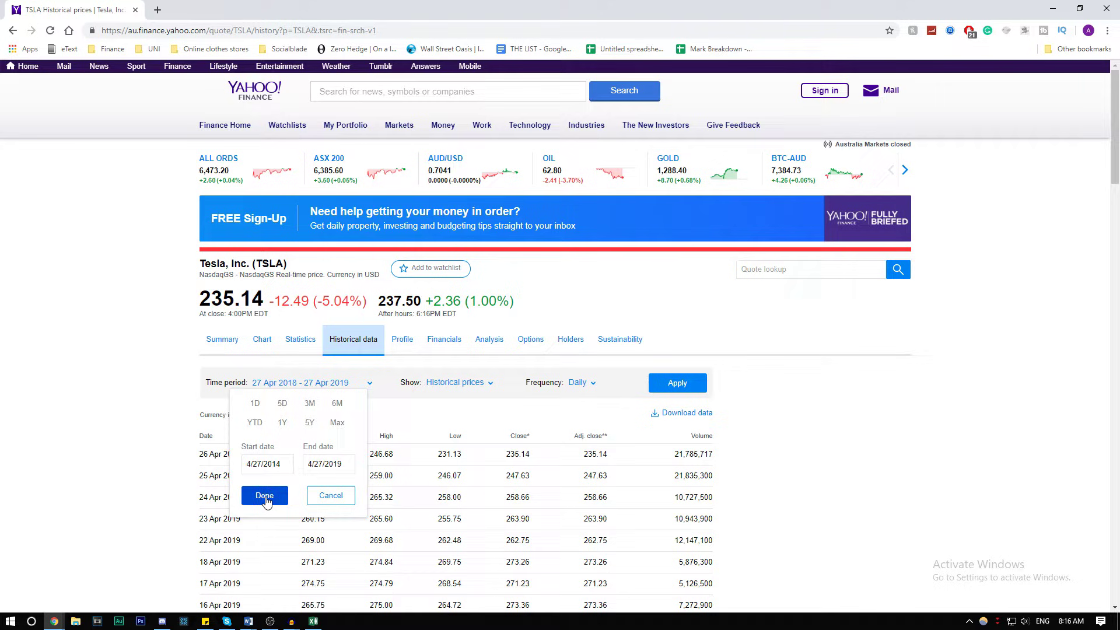
{"action": "left_click", "coordinate": [264, 495]}
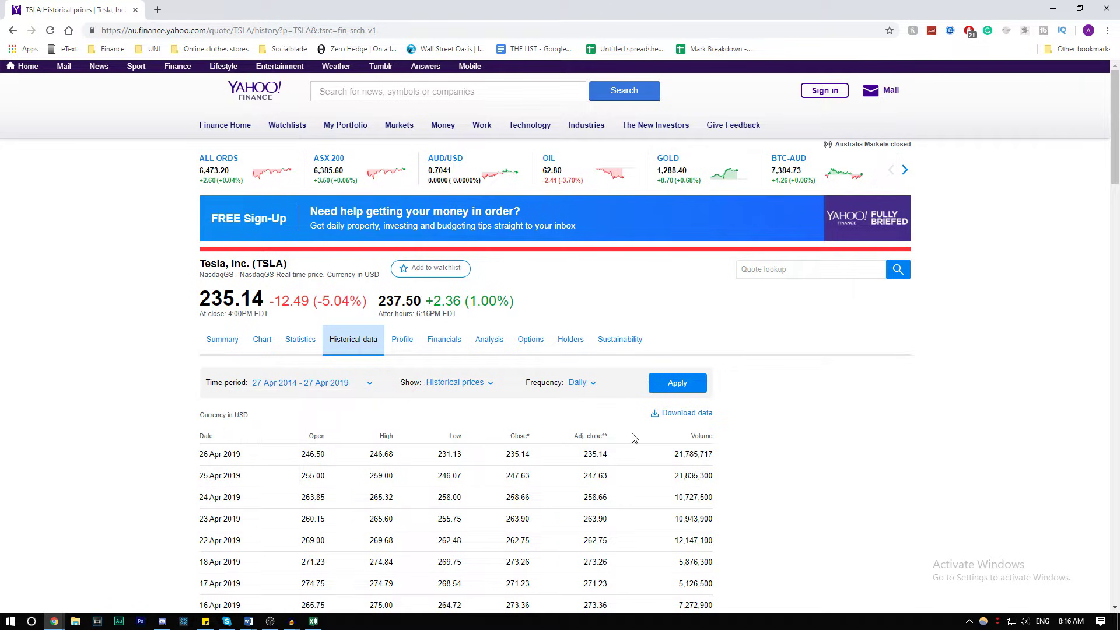
{"action": "left_click", "coordinate": [667, 413]}
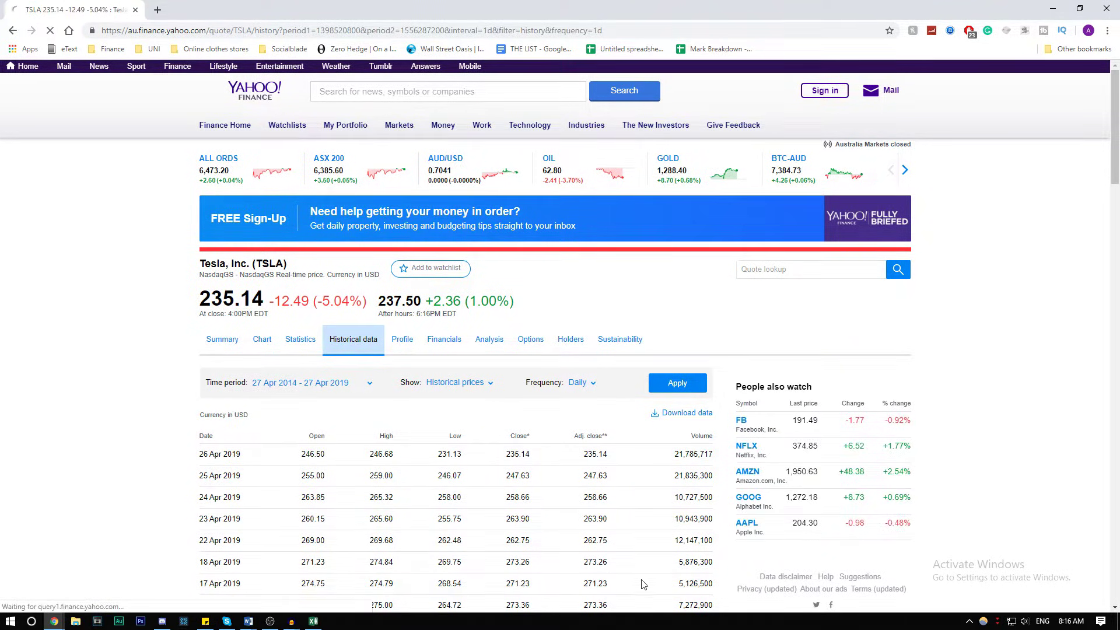
{"action": "left_click", "coordinate": [58, 600]}
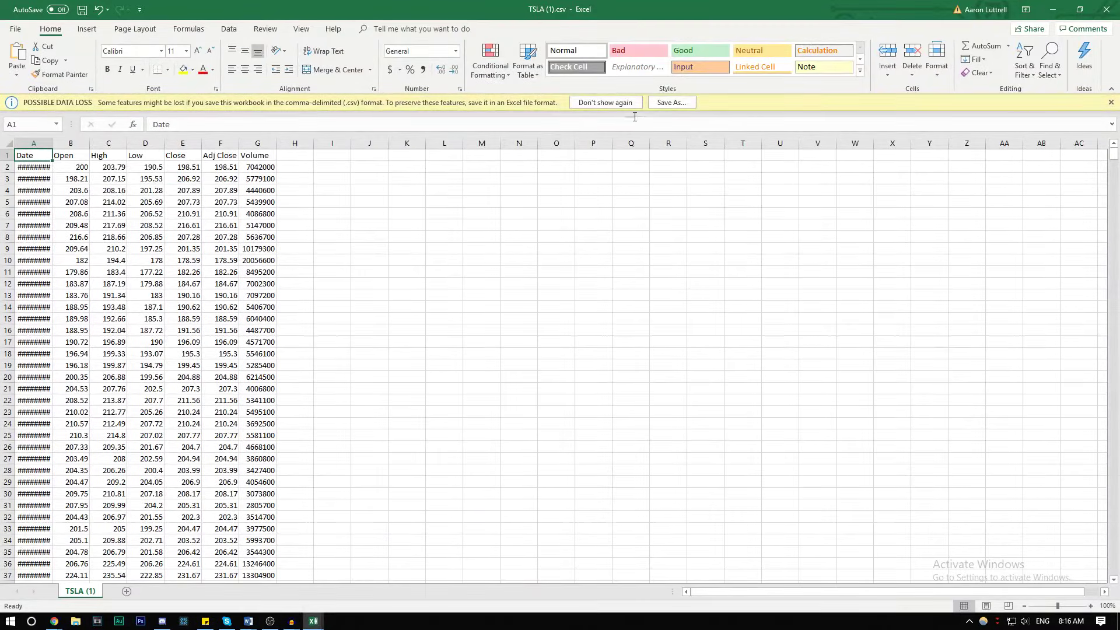
Copy Tesla's Adj Close column into column C of the ^GSPC workbook.
{"action": "left_click", "coordinate": [145, 190]}
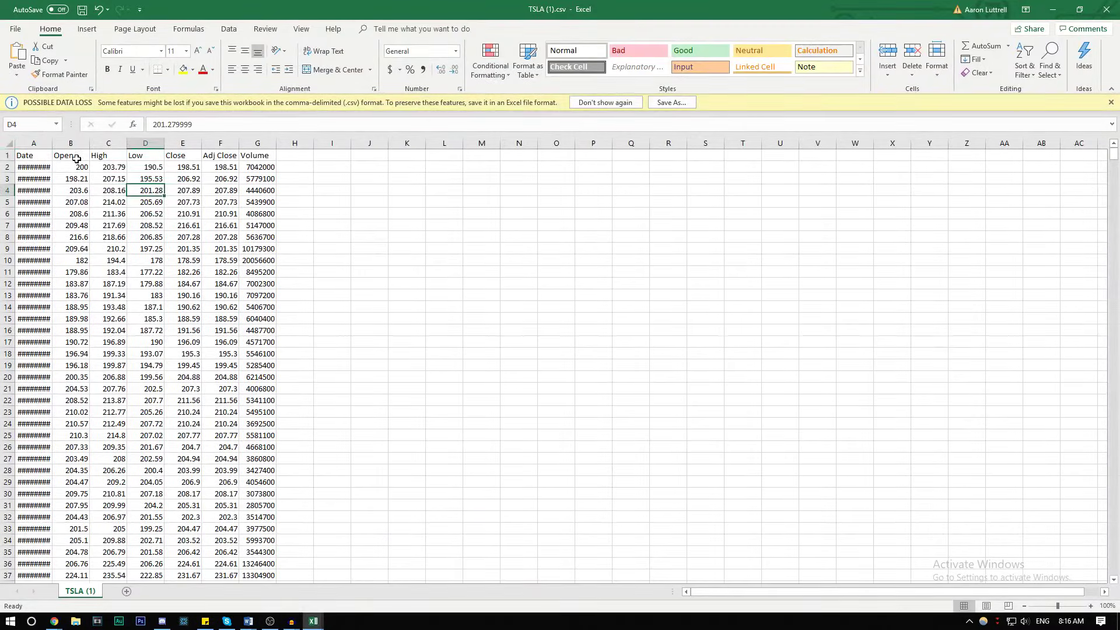
{"action": "left_click", "coordinate": [217, 144]}
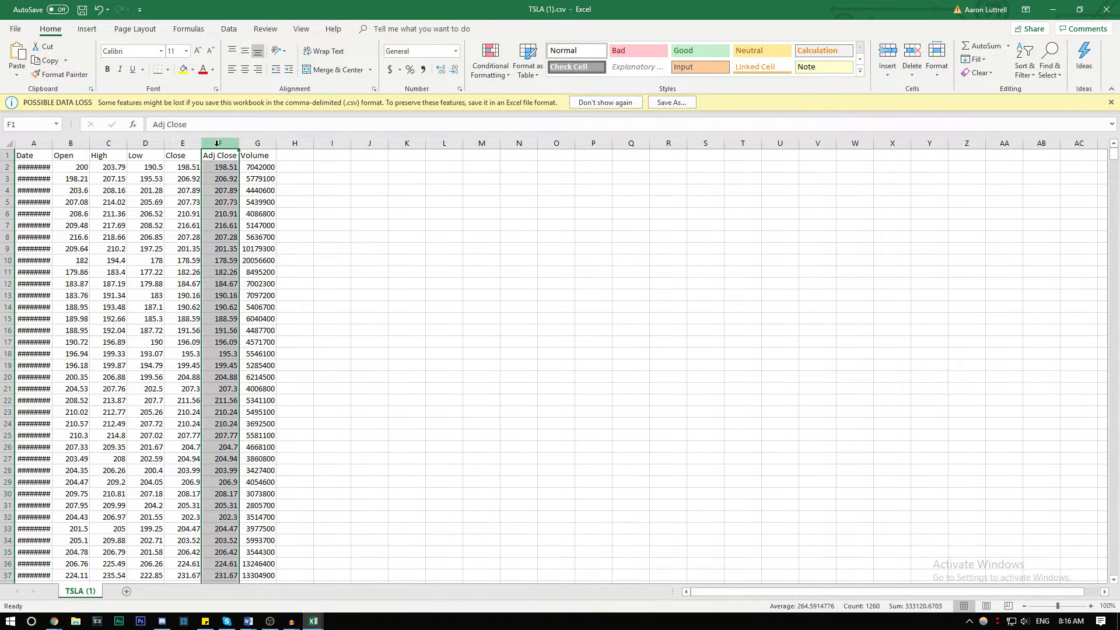
{"action": "right_click", "coordinate": [217, 143]}
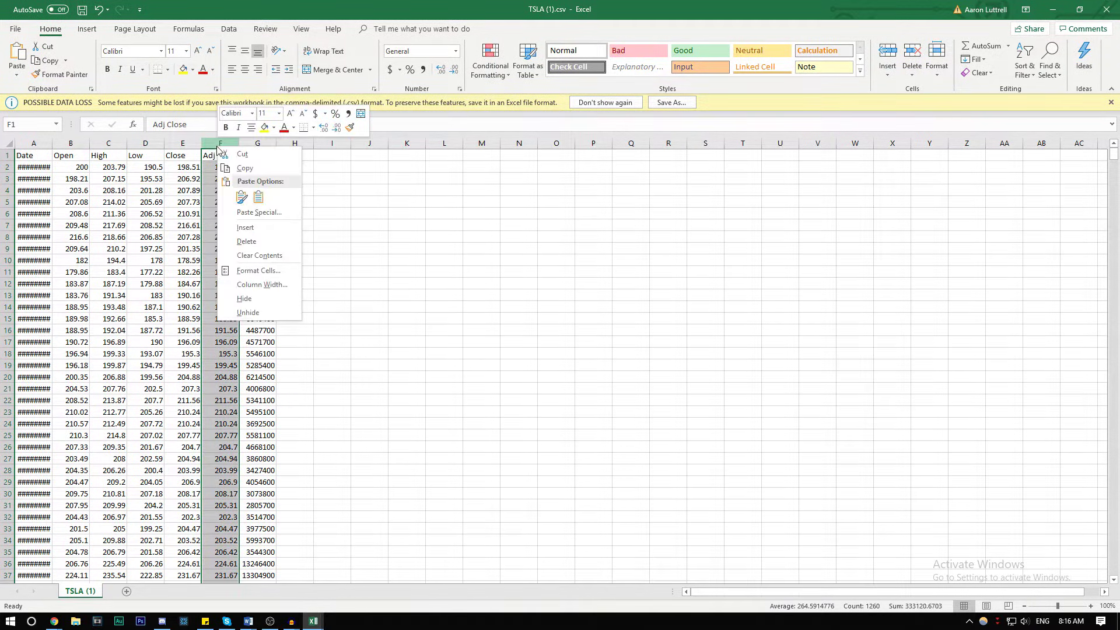
{"action": "left_click", "coordinate": [254, 169]}
{"action": "mouse_move", "coordinate": [314, 620]}
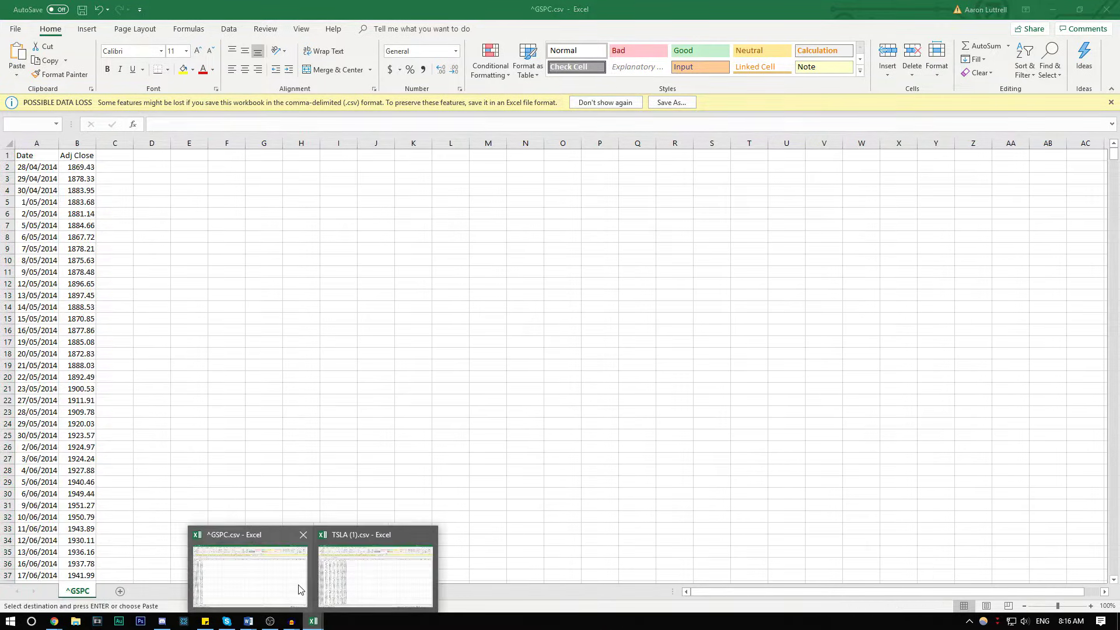
{"action": "left_click", "coordinate": [295, 586]}
{"action": "right_click", "coordinate": [115, 144]}
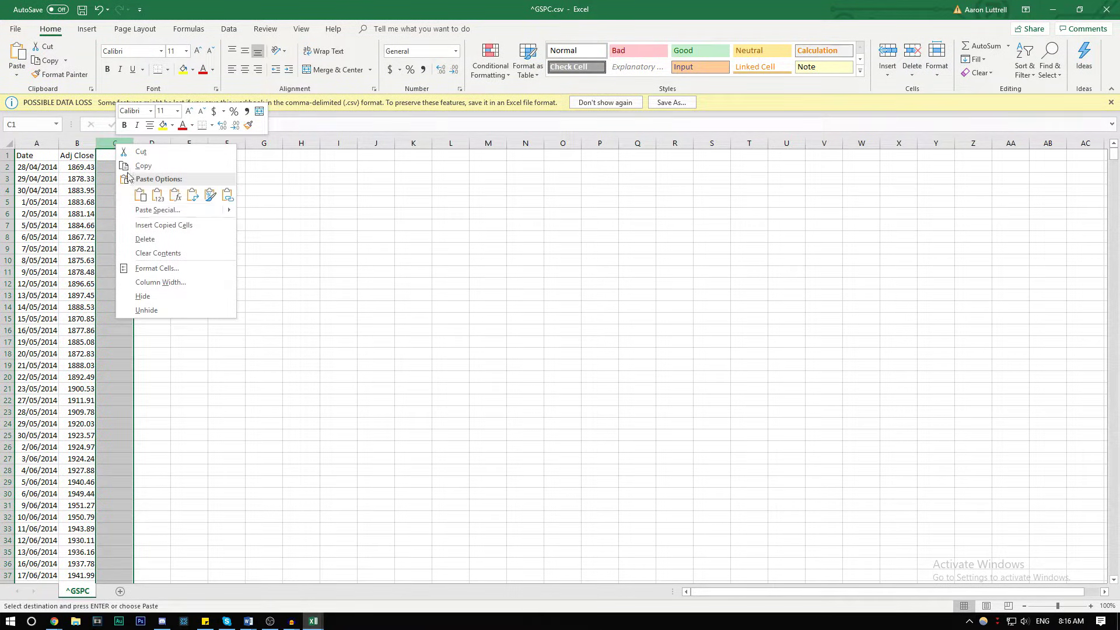
{"action": "left_click", "coordinate": [153, 224]}
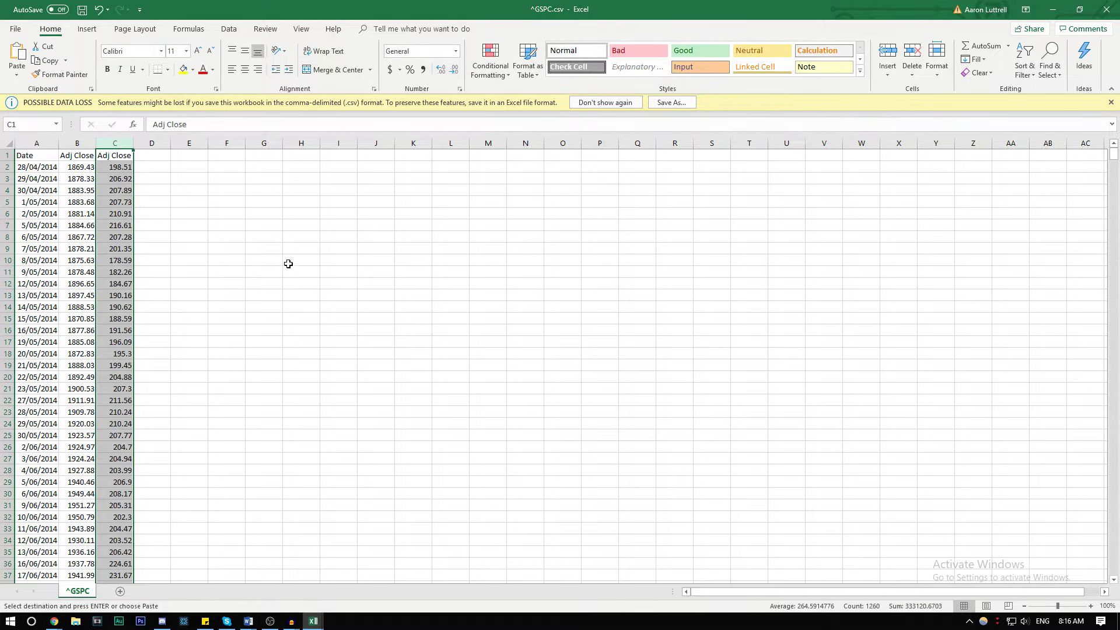
{"action": "left_click", "coordinate": [264, 261]}
Rename the headers to 'Adj Close Market' and 'Adj Close TSLA' and autofit columns B and C.
{"action": "left_click", "coordinate": [87, 143]}
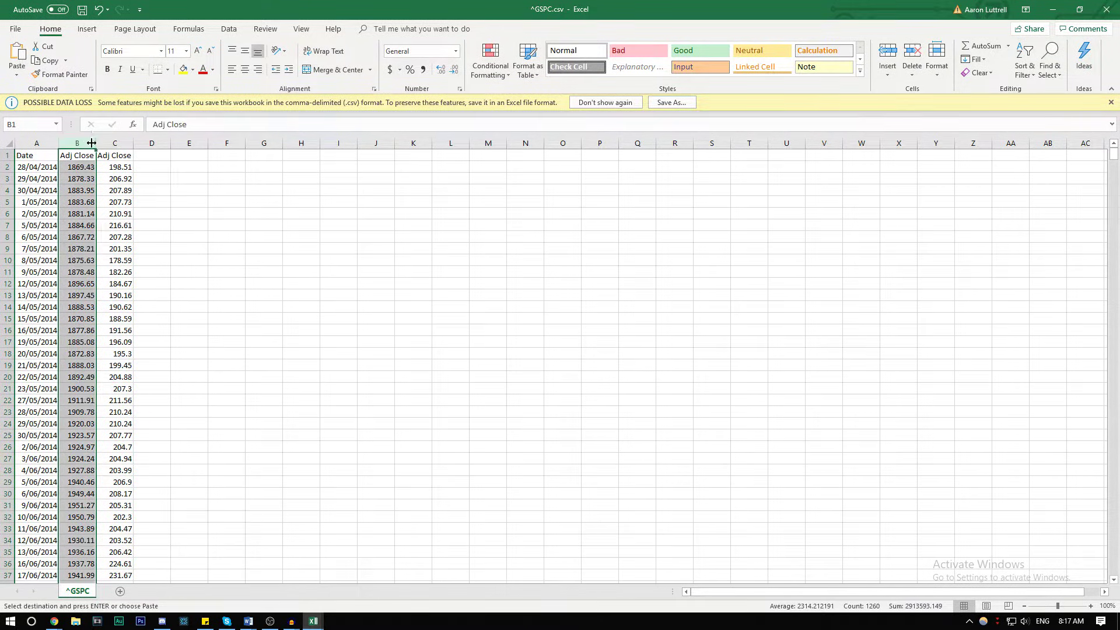
{"action": "double_click", "coordinate": [96, 143]}
{"action": "left_click", "coordinate": [92, 154]}
{"action": "double_click", "coordinate": [101, 153]}
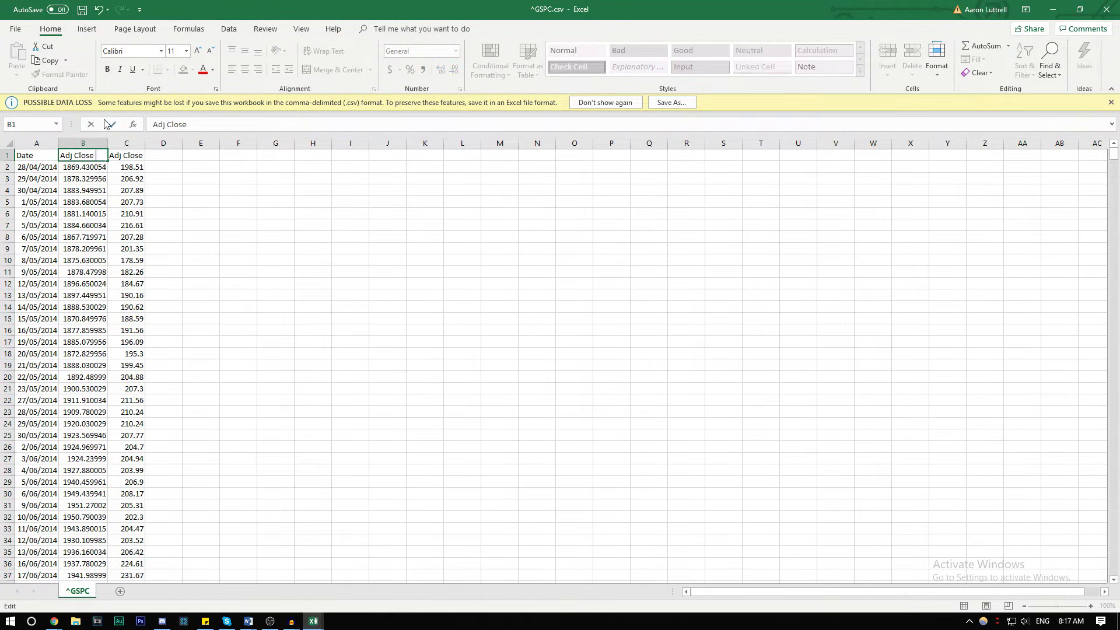
{"action": "type", "text": "Ma"}
{"action": "key", "text": "Return"}
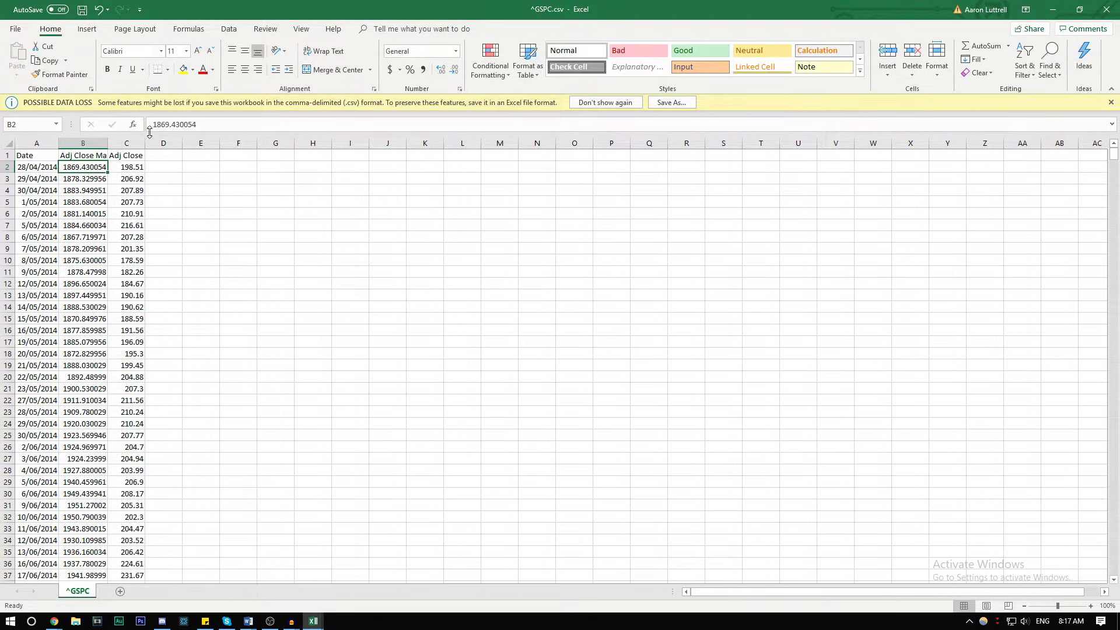
{"action": "double_click", "coordinate": [143, 155]}
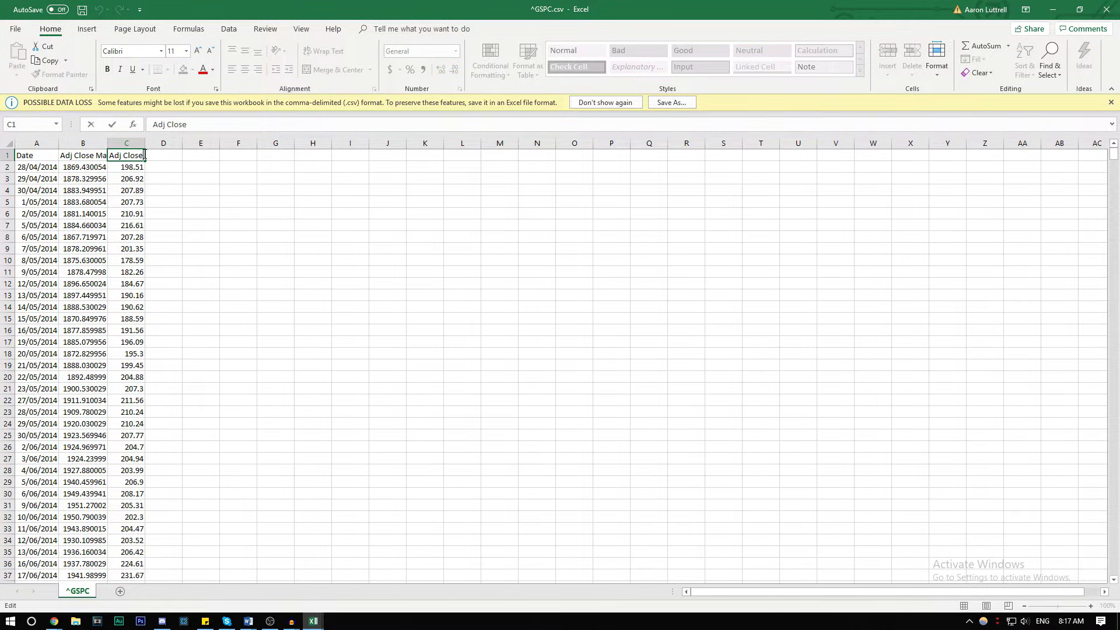
{"action": "type", "text": "TSLA"}
{"action": "key", "text": "Return"}
{"action": "double_click", "coordinate": [108, 141]}
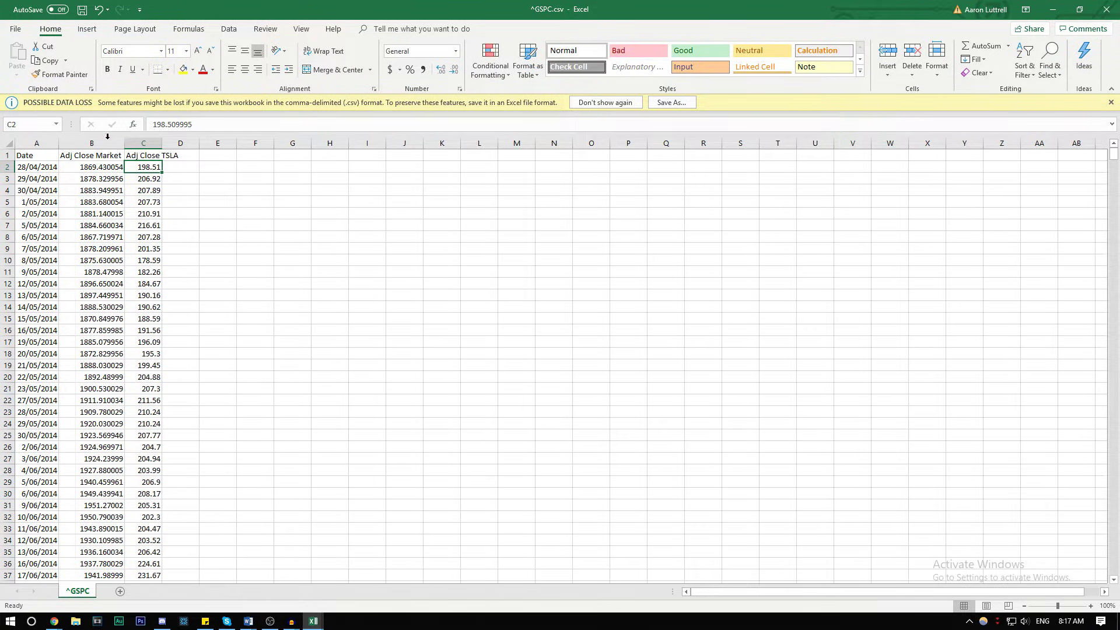
{"action": "double_click", "coordinate": [162, 142]}
{"action": "left_click", "coordinate": [228, 29]}
{"action": "left_click", "coordinate": [237, 166]}
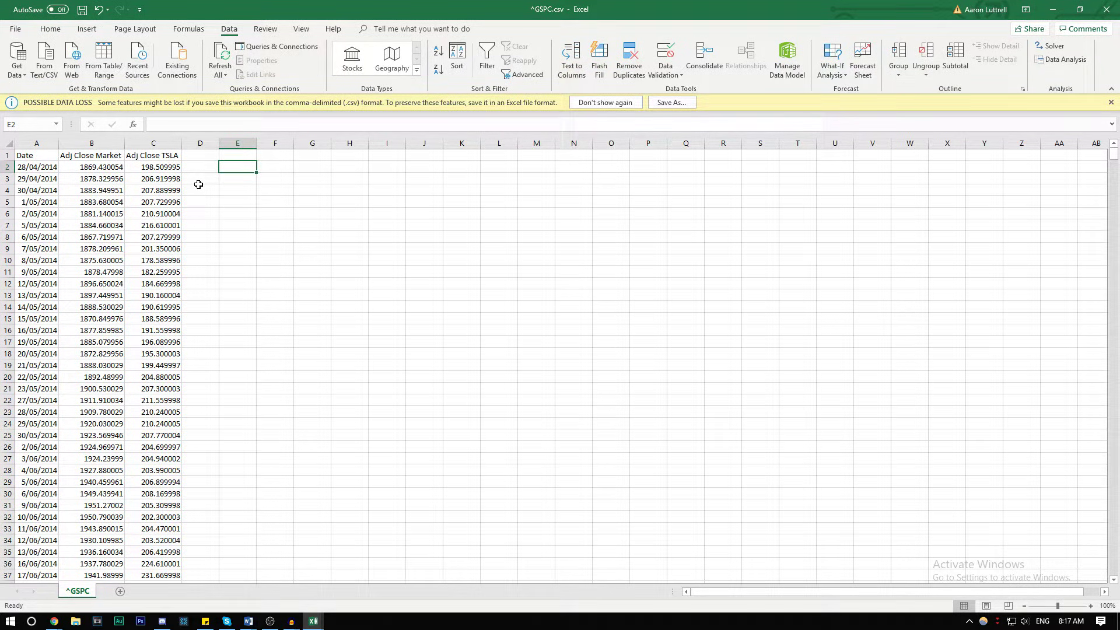
Start an LN return formula in E2, then discard it and move to E3.
{"action": "key", "text": "Left"}
{"action": "key", "text": "Right"}
{"action": "type", "text": "=ln"}
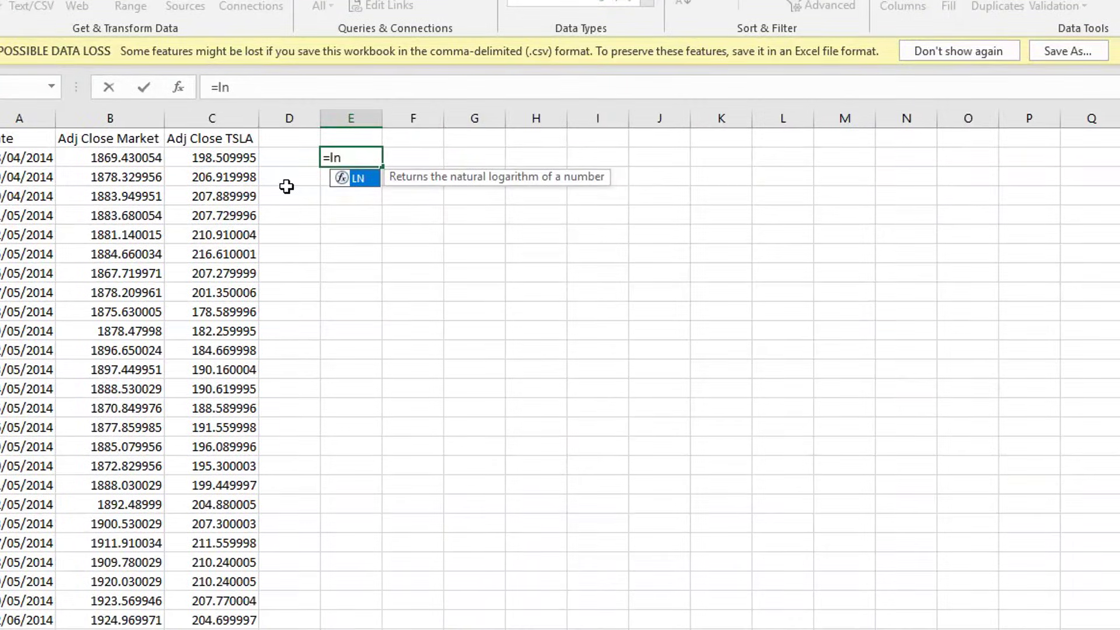
{"action": "type", "text": "("}
{"action": "key", "text": "Left"}
{"action": "key", "text": "Left"}
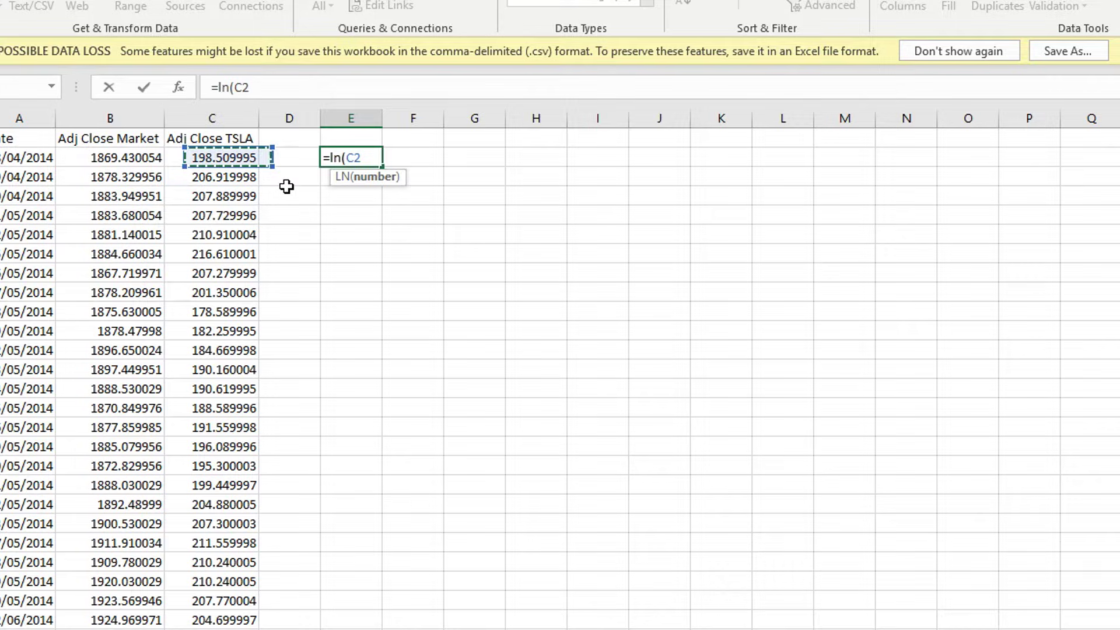
{"action": "key", "text": "Left"}
{"action": "key", "text": "Down"}
{"action": "key", "text": "Right"}
{"action": "key", "text": "Right"}
{"action": "key", "text": "Right"}
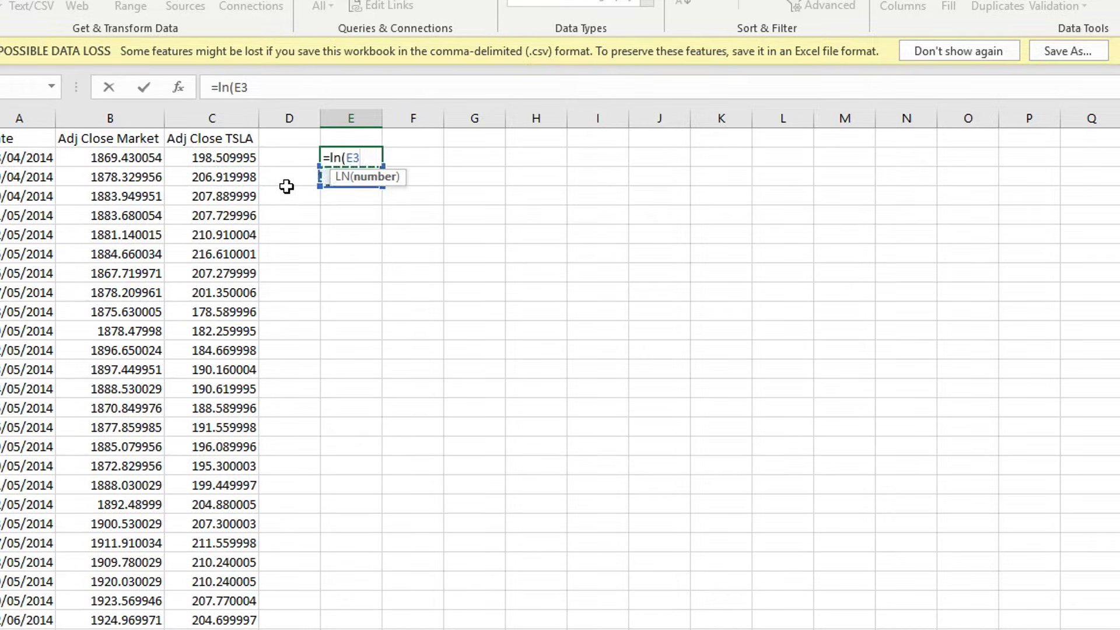
{"action": "key", "text": "BackSpace"}
{"action": "key", "text": "BackSpace"}
{"action": "key", "text": "BackSpace"}
{"action": "key", "text": "BackSpace"}
{"action": "key", "text": "BackSpace"}
{"action": "key", "text": "BackSpace"}
{"action": "key", "text": "Return"}
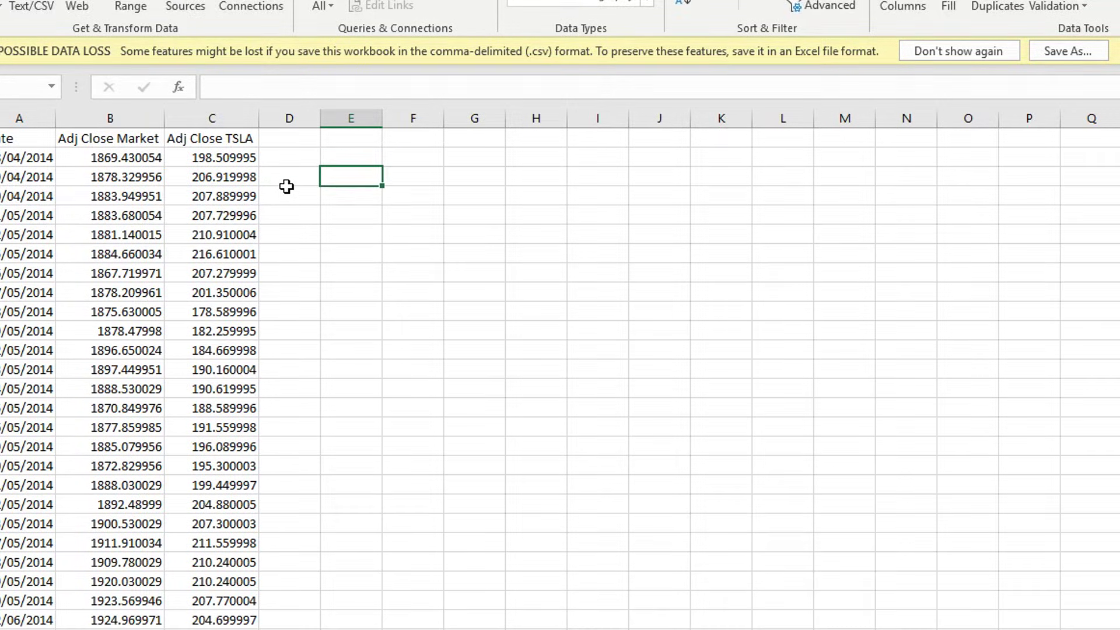
Enter the market log-return formula =LN(B3/B2) in E3.
{"action": "type", "text": "="}
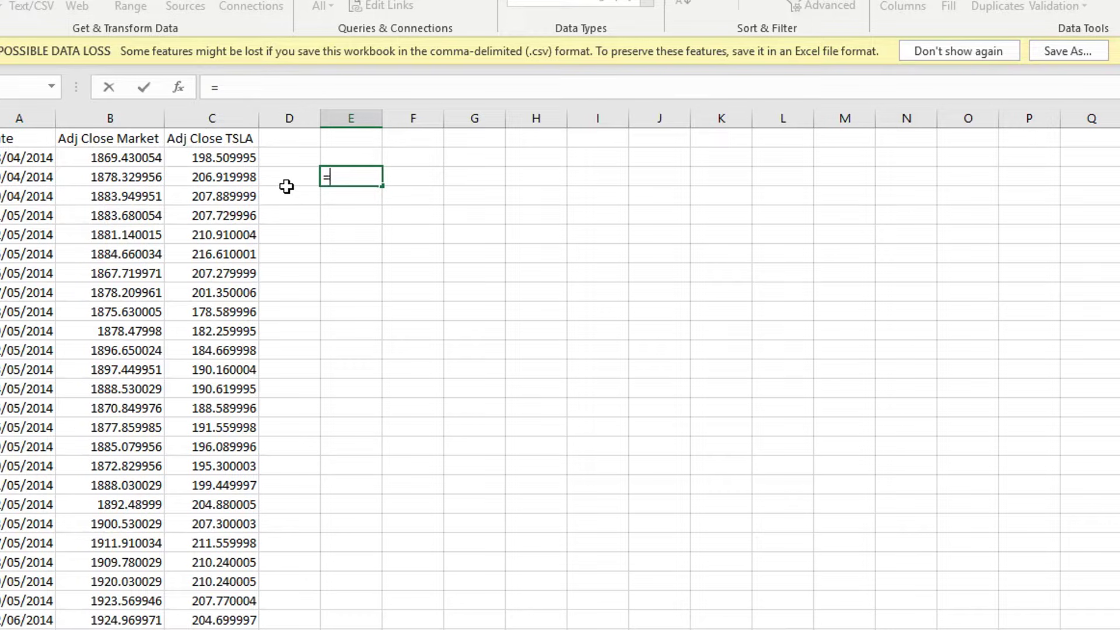
{"action": "type", "text": "ln*"}
{"action": "key", "text": "Left"}
{"action": "key", "text": "Left"}
{"action": "key", "text": "Left"}
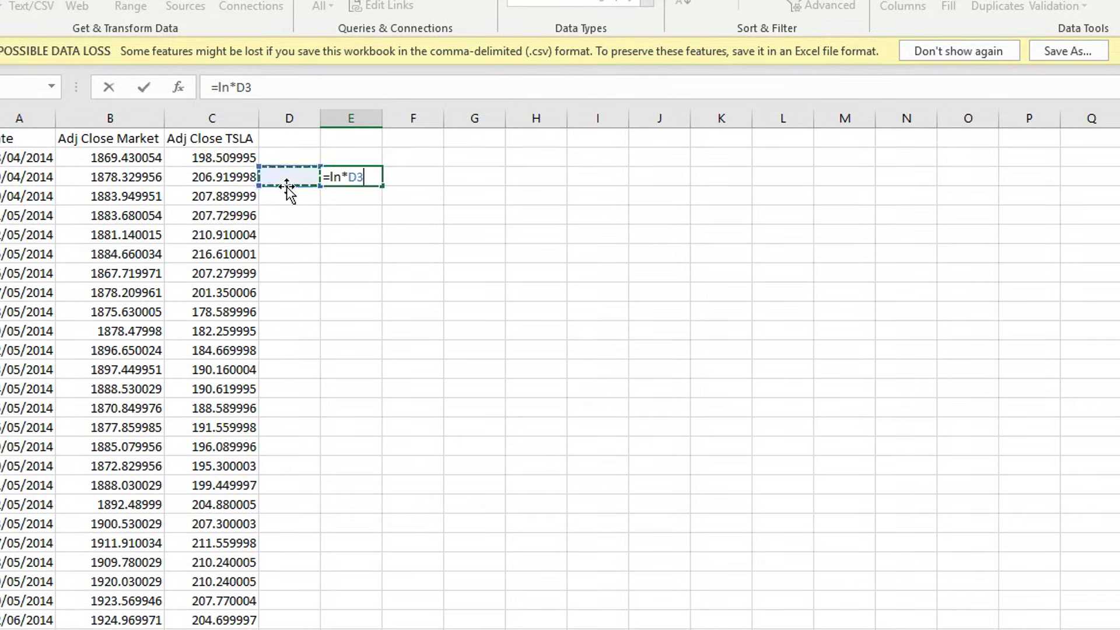
{"action": "key", "text": "Right"}
{"action": "key", "text": "Left"}
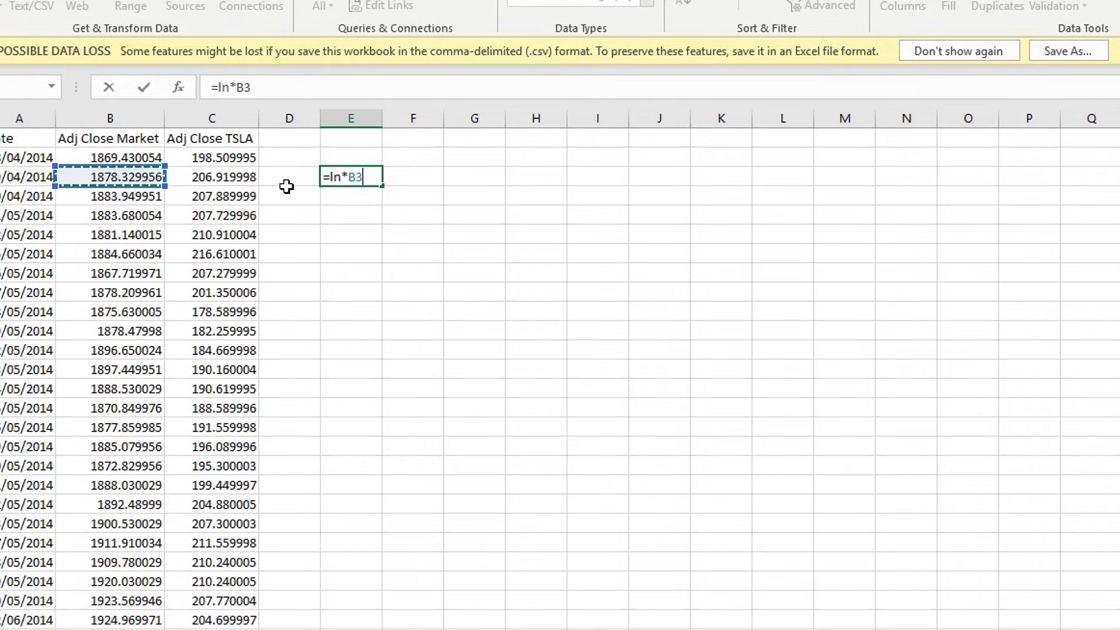
{"action": "type", "text": "/"}
{"action": "key", "text": "Left"}
{"action": "key", "text": "Left"}
{"action": "key", "text": "Left"}
{"action": "key", "text": "Left"}
{"action": "key", "text": "Right"}
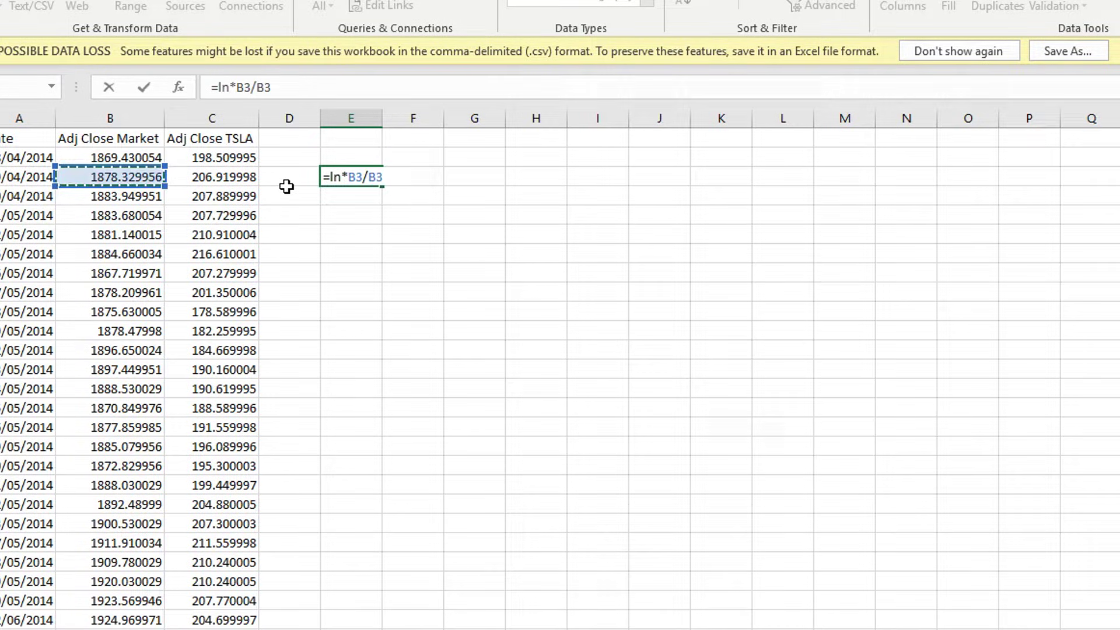
{"action": "key", "text": "Up"}
{"action": "left_click", "coordinate": [348, 178]}
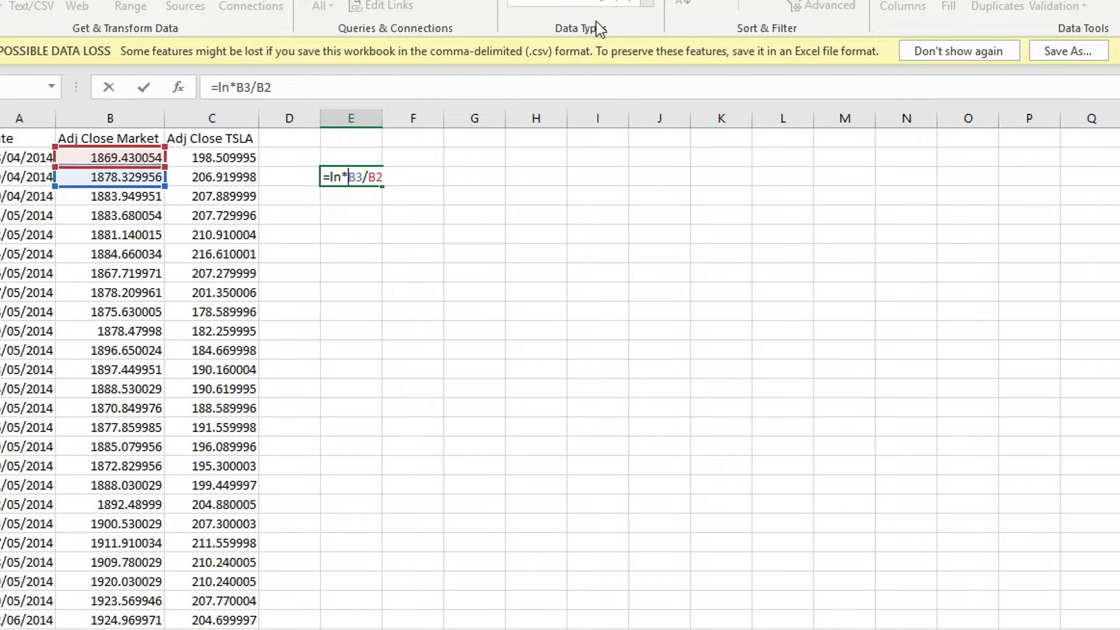
{"action": "key", "text": "BackSpace"}
{"action": "type", "text": "("}
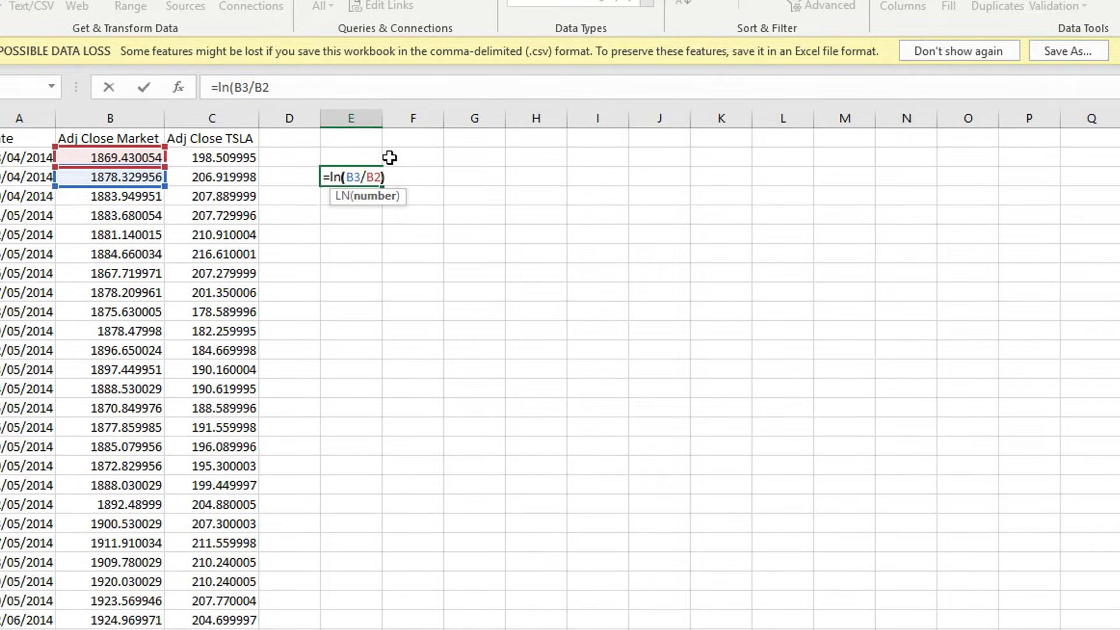
{"action": "key", "text": "Return"}
Copy the formula across to F3 and fill E3:F1260 down with daily log returns.
{"action": "key", "text": "Up"}
{"action": "key", "text": "shift+Right"}
{"action": "key", "text": "ctrl+r"}
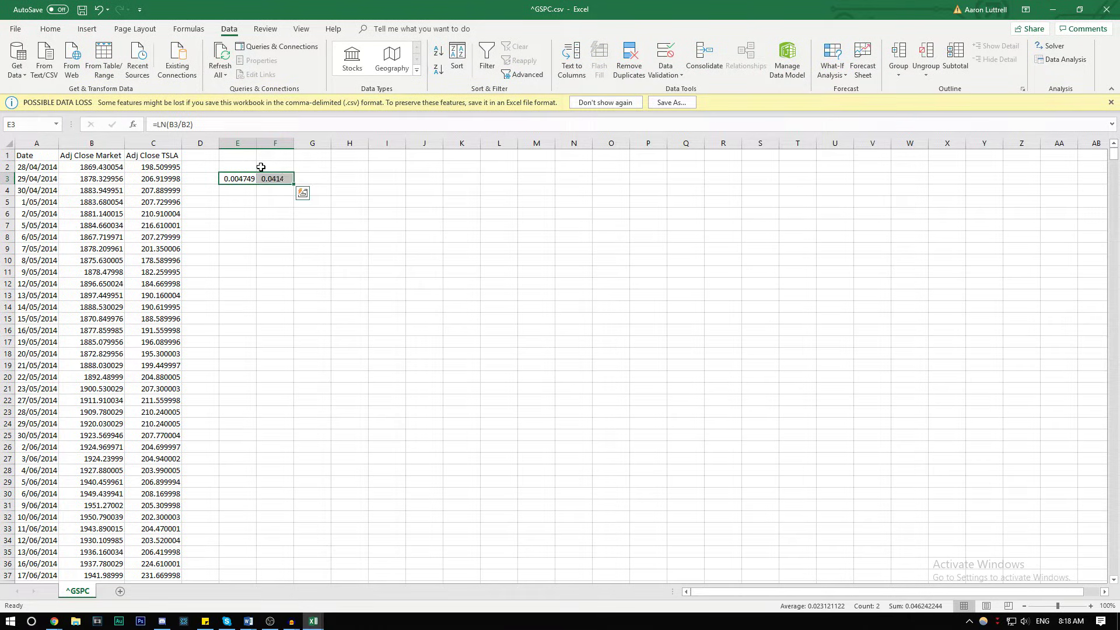
{"action": "key", "text": "shift+Down"}
{"action": "key", "text": "shift+Down"}
{"action": "key", "text": "shift+Down"}
{"action": "key", "text": "shift+Down"}
{"action": "key", "text": "shift+Down"}
{"action": "key", "text": "shift+Down"}
{"action": "key", "text": "shift+Down"}
{"action": "key", "text": "shift+Down"}
{"action": "key", "text": "shift+Down"}
{"action": "key", "text": "shift+Down"}
{"action": "key", "text": "shift+Down"}
{"action": "key", "text": "shift+Down"}
{"action": "key", "text": "shift+Down"}
{"action": "key", "text": "shift+Down"}
{"action": "key", "text": "shift+Down"}
{"action": "key", "text": "shift+Down"}
{"action": "key", "text": "shift+Down"}
{"action": "key", "text": "shift+Down"}
{"action": "key", "text": "shift+Down"}
{"action": "key", "text": "shift+Down"}
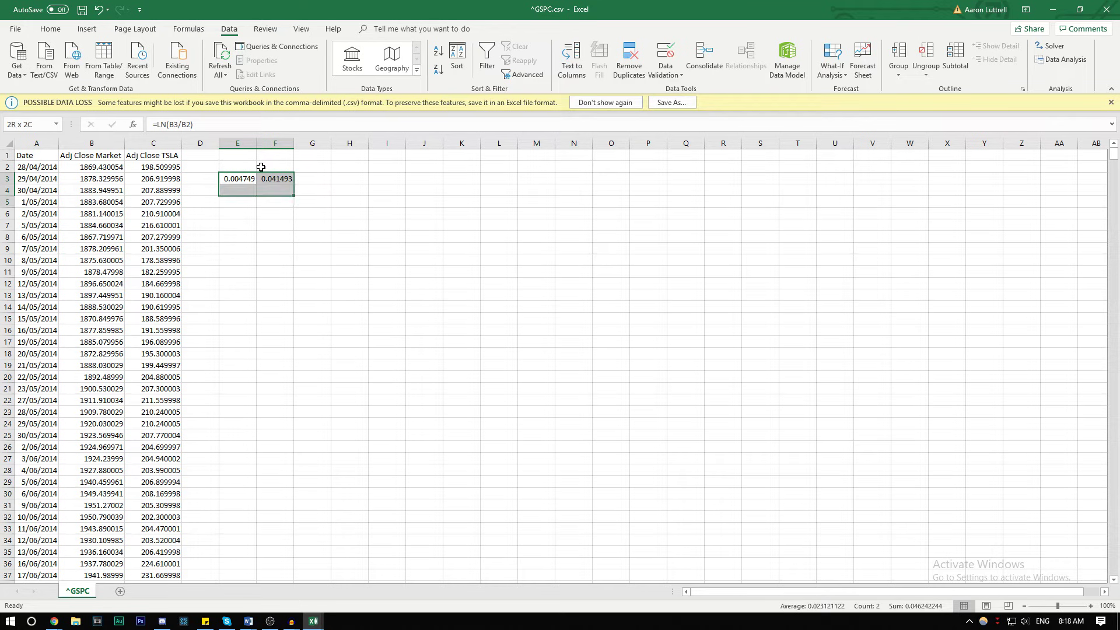
{"action": "key", "text": "shift+Down"}
{"action": "key", "text": "shift+Down"}
{"action": "key", "text": "shift+Down"}
{"action": "key", "text": "shift+Down"}
{"action": "key", "text": "shift+Down"}
{"action": "key", "text": "shift+Down"}
{"action": "key", "text": "shift+Down"}
{"action": "key", "text": "shift+Down"}
{"action": "key", "text": "shift+Down"}
{"action": "key", "text": "shift+Down"}
{"action": "key", "text": "shift+Down"}
{"action": "key", "text": "shift+Down"}
{"action": "key", "text": "shift+Down"}
{"action": "key", "text": "shift+Down"}
{"action": "key", "text": "shift+Down"}
{"action": "key", "text": "shift+Down"}
{"action": "key", "text": "shift+Down"}
{"action": "key", "text": "shift+Down"}
{"action": "key", "text": "shift+Down"}
{"action": "key", "text": "shift+Down"}
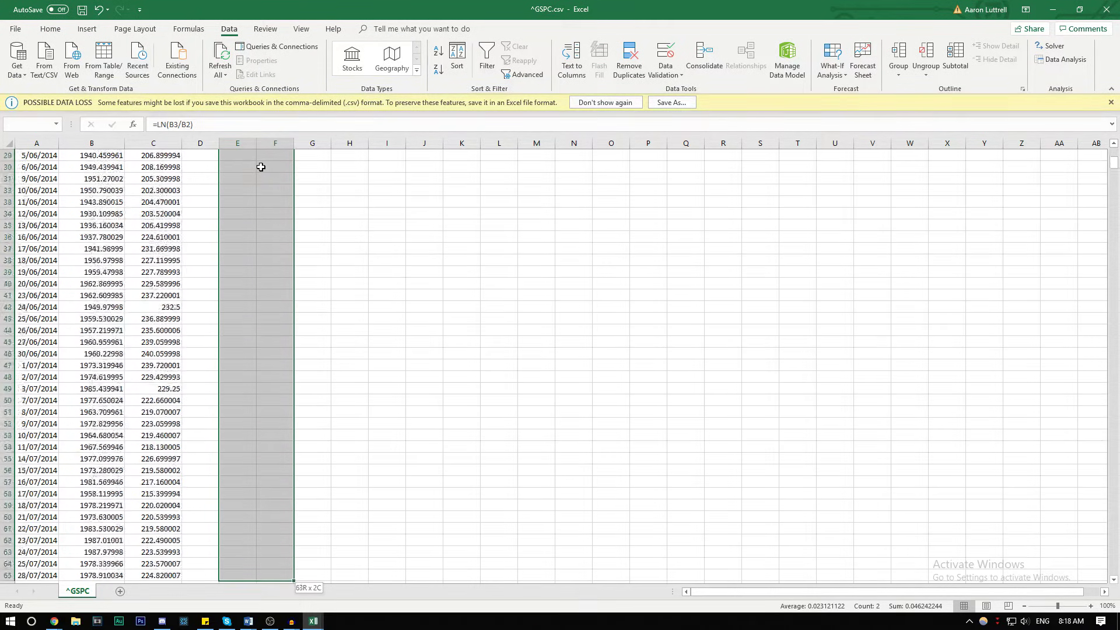
{"action": "key", "text": "shift+Down"}
{"action": "key", "text": "shift+Down"}
{"action": "key", "text": "shift+Down"}
{"action": "key", "text": "shift+Down"}
{"action": "key", "text": "shift+Down"}
{"action": "key", "text": "shift+Down"}
{"action": "key", "text": "shift+Down"}
{"action": "key", "text": "shift+Down"}
{"action": "key", "text": "shift+Down"}
{"action": "key", "text": "shift+Down"}
{"action": "key", "text": "shift+Down"}
{"action": "key", "text": "shift+Down"}
{"action": "key", "text": "shift+Down"}
{"action": "key", "text": "shift+Down"}
{"action": "key", "text": "shift+Down"}
{"action": "key", "text": "shift+Down"}
{"action": "key", "text": "shift+Down"}
{"action": "key", "text": "shift+Down"}
{"action": "key", "text": "shift+Down"}
{"action": "key", "text": "shift+Down"}
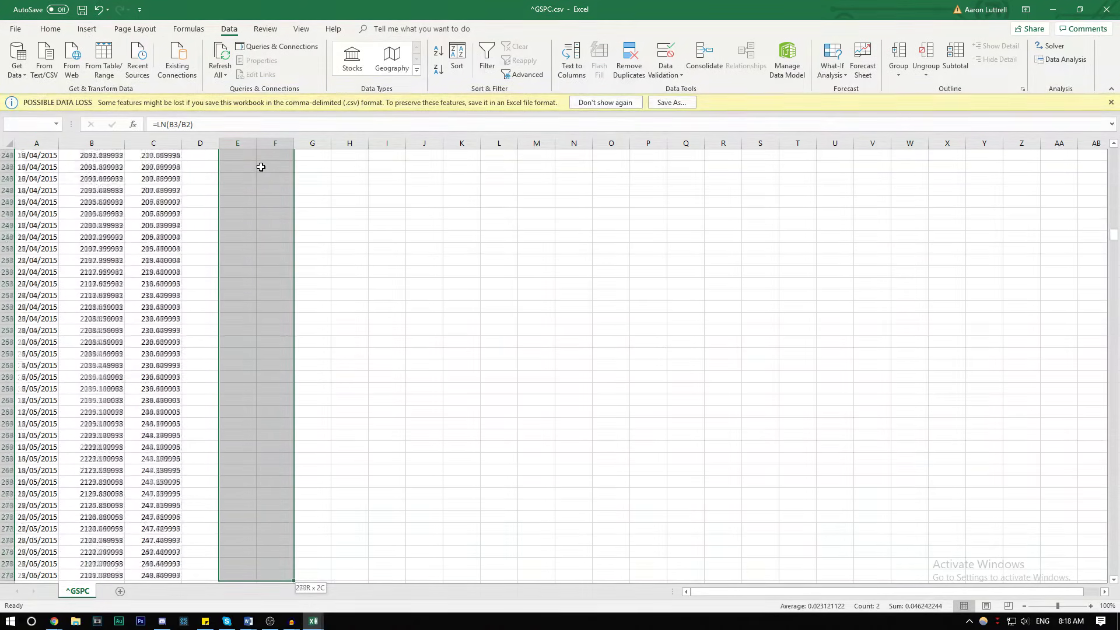
{"action": "key", "text": "shift+Down"}
{"action": "key", "text": "shift+Down"}
{"action": "key", "text": "shift+Down"}
{"action": "key", "text": "shift+Down"}
{"action": "key", "text": "shift+Down"}
{"action": "key", "text": "shift+Down"}
{"action": "key", "text": "shift+Down"}
{"action": "key", "text": "shift+Down"}
{"action": "key", "text": "shift+Down"}
{"action": "key", "text": "shift+Down"}
{"action": "key", "text": "shift+Down"}
{"action": "key", "text": "shift+Down"}
{"action": "key", "text": "shift+Down"}
{"action": "key", "text": "shift+Down"}
{"action": "key", "text": "shift+Down"}
{"action": "key", "text": "shift+Down"}
{"action": "key", "text": "shift+Down"}
{"action": "key", "text": "shift+Down"}
{"action": "key", "text": "shift+Down"}
{"action": "key", "text": "shift+Down"}
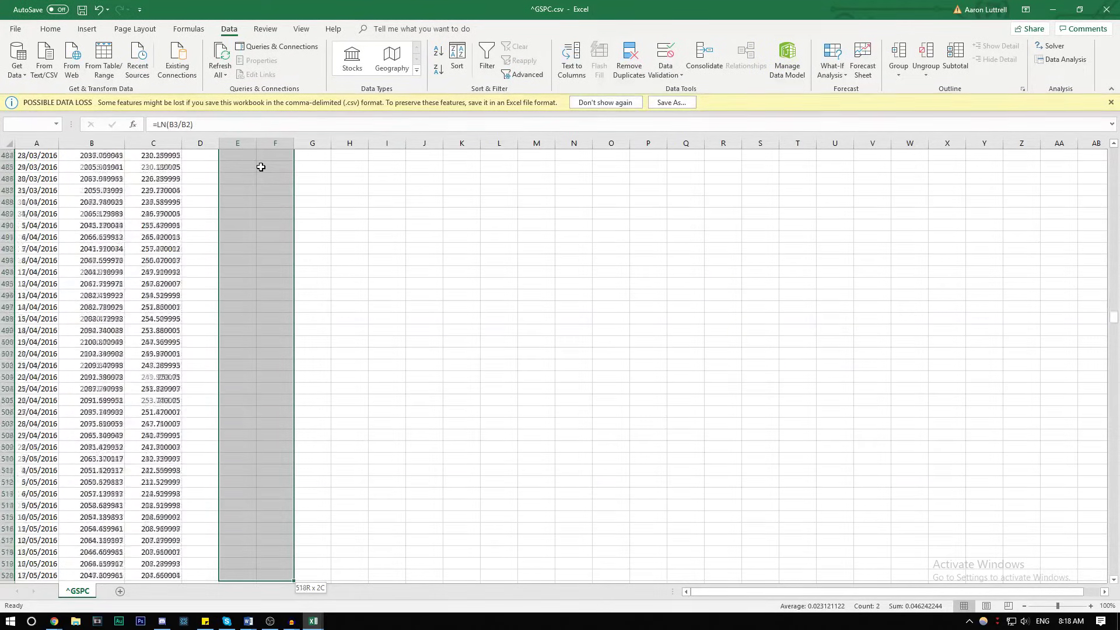
{"action": "key", "text": "shift+Down"}
{"action": "key", "text": "shift+Down"}
{"action": "key", "text": "shift+Down"}
{"action": "key", "text": "shift+Down"}
{"action": "key", "text": "shift+Down"}
{"action": "key", "text": "shift+Down"}
{"action": "key", "text": "shift+Down"}
{"action": "key", "text": "shift+Down"}
{"action": "key", "text": "shift+Down"}
{"action": "key", "text": "shift+Down"}
{"action": "key", "text": "shift+Down"}
{"action": "key", "text": "shift+Down"}
{"action": "key", "text": "shift+Down"}
{"action": "key", "text": "shift+Down"}
{"action": "key", "text": "shift+Down"}
{"action": "key", "text": "shift+Down"}
{"action": "key", "text": "shift+Down"}
{"action": "key", "text": "shift+Down"}
{"action": "key", "text": "shift+Down"}
{"action": "key", "text": "shift+Down"}
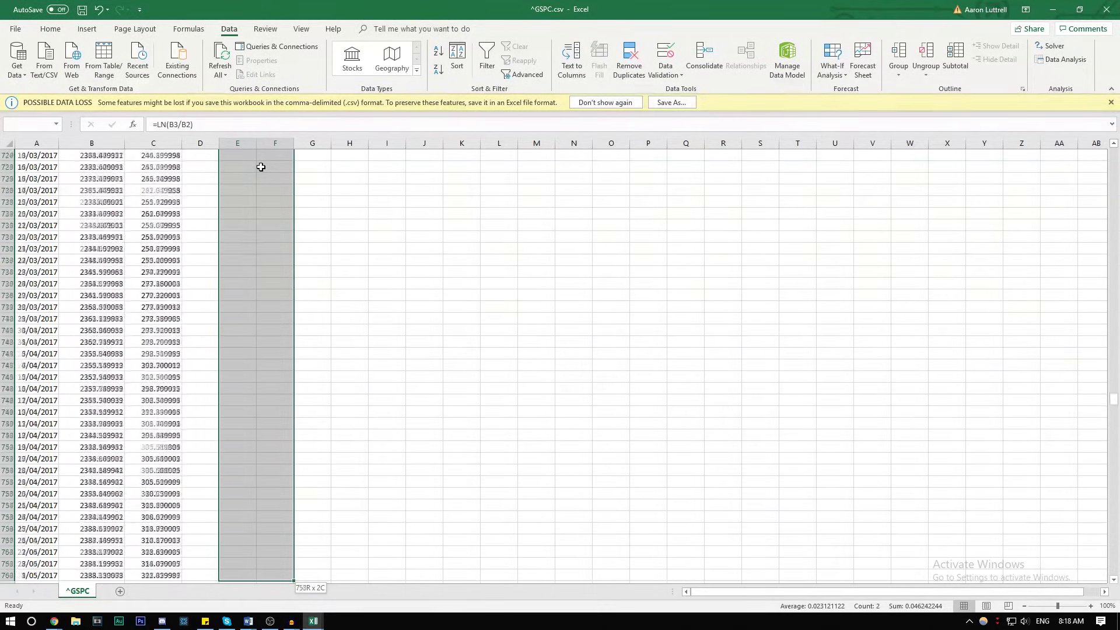
{"action": "key", "text": "shift+Down"}
{"action": "key", "text": "shift+Down"}
{"action": "key", "text": "shift+Down"}
{"action": "key", "text": "shift+Down"}
{"action": "key", "text": "shift+Down"}
{"action": "key", "text": "shift+Down"}
{"action": "key", "text": "shift+Down"}
{"action": "key", "text": "shift+Down"}
{"action": "key", "text": "shift+Down"}
{"action": "key", "text": "shift+Down"}
{"action": "key", "text": "shift+Down"}
{"action": "key", "text": "shift+Down"}
{"action": "key", "text": "shift+Down"}
{"action": "key", "text": "shift+Down"}
{"action": "key", "text": "shift+Down"}
{"action": "key", "text": "shift+Down"}
{"action": "key", "text": "shift+Down"}
{"action": "key", "text": "shift+Down"}
{"action": "key", "text": "shift+Down"}
{"action": "key", "text": "shift+Down"}
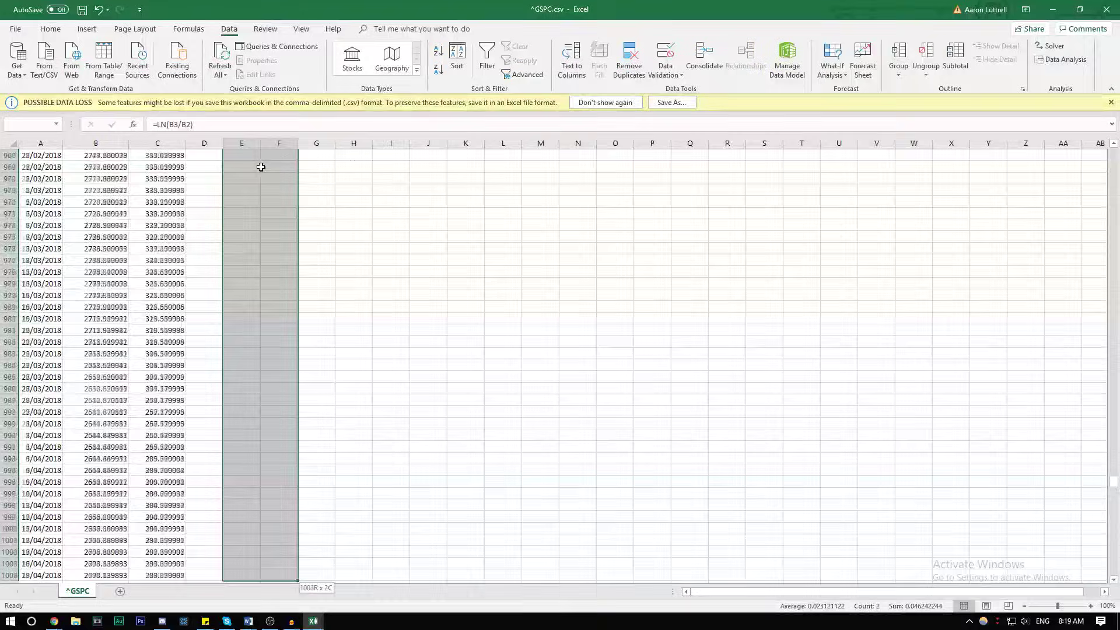
{"action": "key", "text": "shift+Down"}
{"action": "key", "text": "shift+Down"}
{"action": "key", "text": "shift+Down"}
{"action": "key", "text": "shift+Down"}
{"action": "key", "text": "shift+Down"}
{"action": "key", "text": "shift+Down"}
{"action": "key", "text": "shift+Down"}
{"action": "key", "text": "shift+Down"}
{"action": "key", "text": "shift+Down"}
{"action": "key", "text": "shift+Down"}
{"action": "key", "text": "shift+Down"}
{"action": "key", "text": "shift+Down"}
{"action": "key", "text": "shift+Down"}
{"action": "key", "text": "shift+Down"}
{"action": "key", "text": "shift+Down"}
{"action": "key", "text": "shift+Down"}
{"action": "key", "text": "shift+Down"}
{"action": "key", "text": "shift+Down"}
{"action": "key", "text": "shift+Down"}
{"action": "key", "text": "shift+Down"}
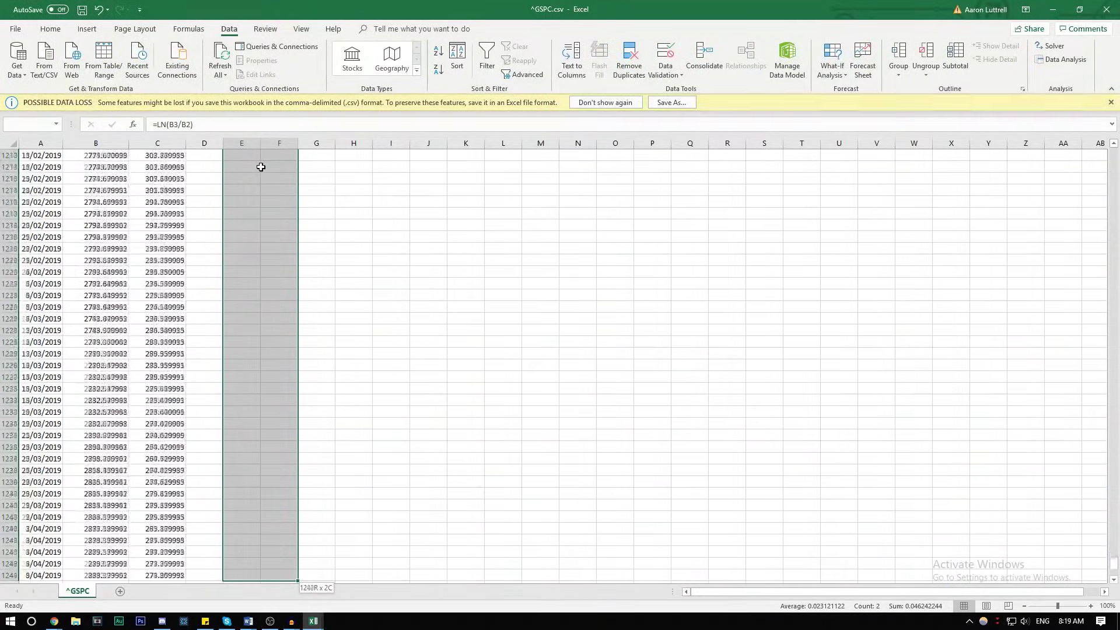
{"action": "key", "text": "shift+Up"}
{"action": "key", "text": "shift+Up"}
{"action": "key", "text": "shift+Up"}
{"action": "key", "text": "shift+Up"}
{"action": "key", "text": "shift+Up"}
{"action": "key", "text": "shift+Up"}
{"action": "key", "text": "shift+Up"}
{"action": "key", "text": "shift+Up"}
{"action": "key", "text": "shift+Up"}
{"action": "key", "text": "shift+Up"}
{"action": "key", "text": "shift+Up"}
{"action": "key", "text": "shift+Up"}
{"action": "key", "text": "shift+Up"}
{"action": "key", "text": "shift+Up"}
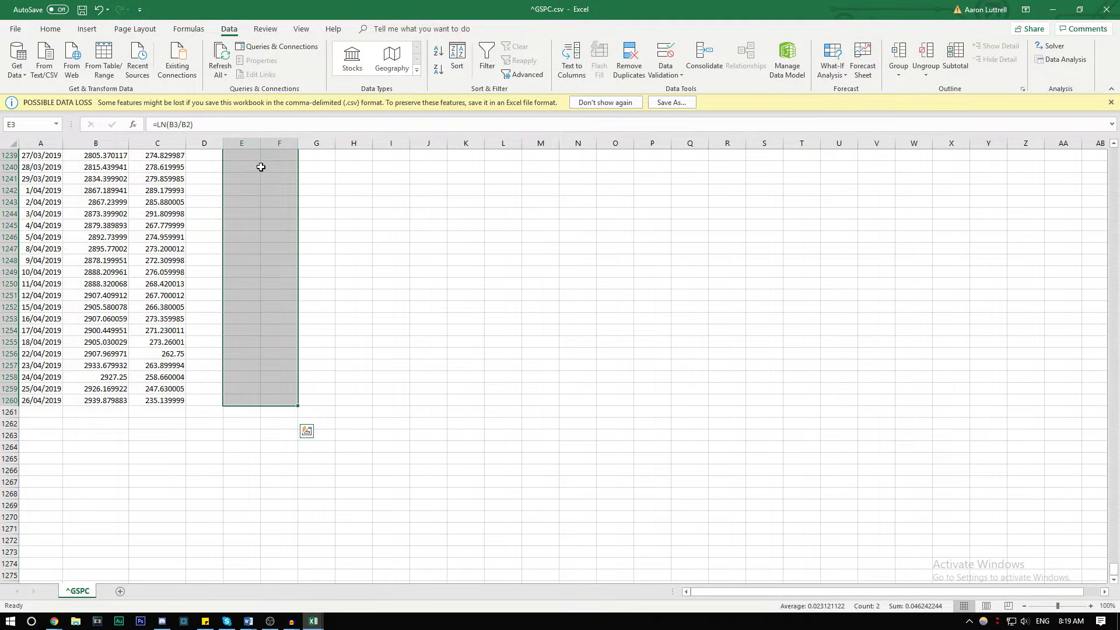
{"action": "key", "text": "ctrl+d"}
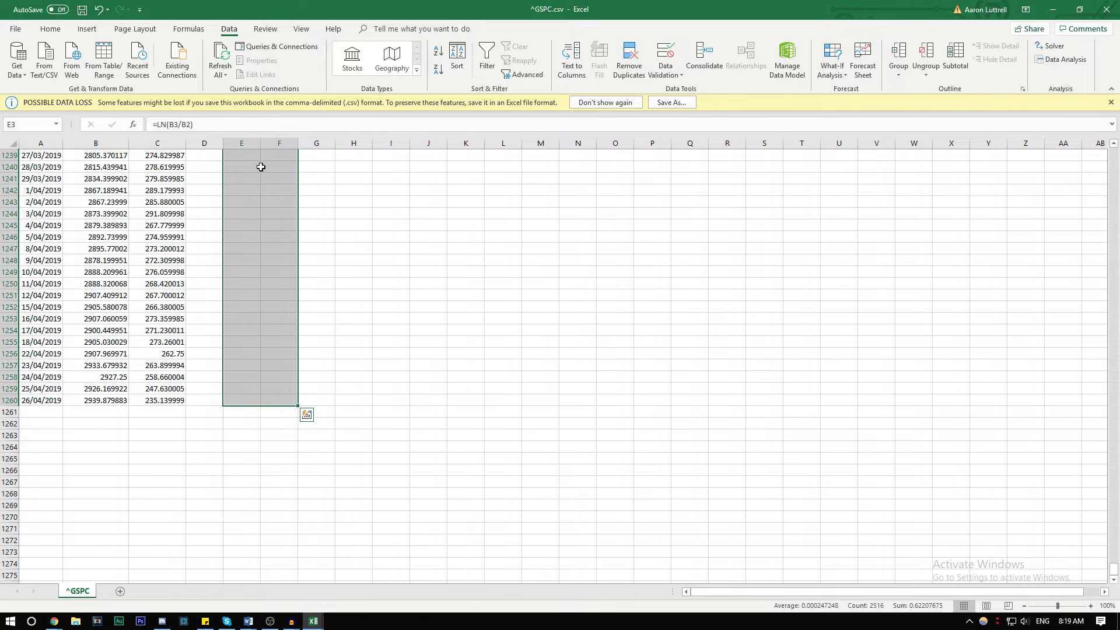
{"action": "scroll", "coordinate": [748, 412], "scroll_direction": "up", "scroll_amount": 13}
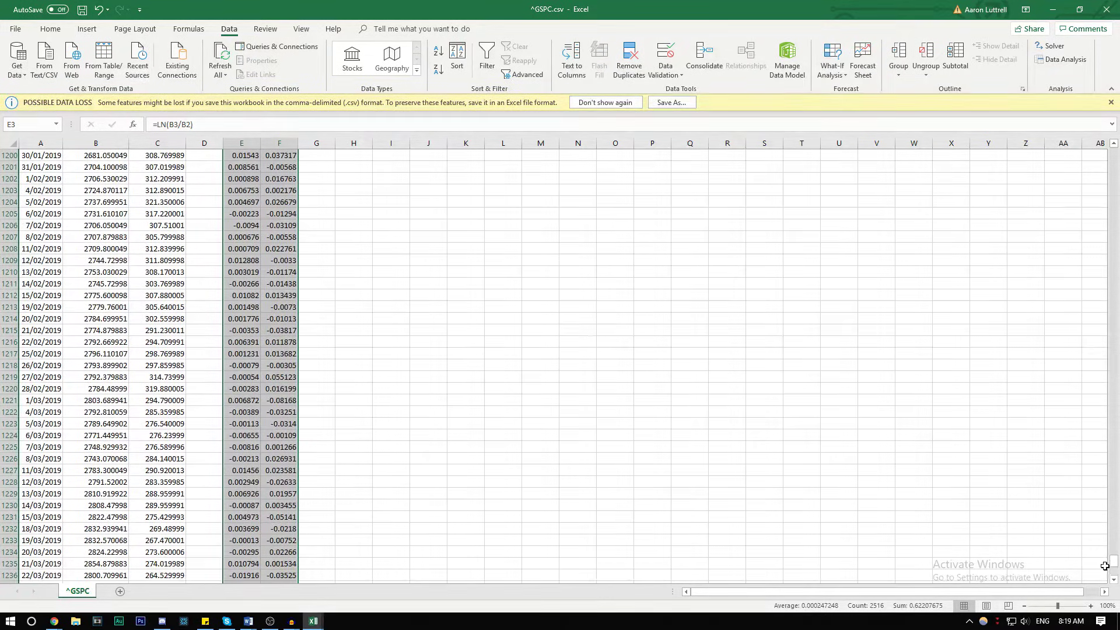
{"action": "left_click_drag", "start_coordinate": [1114, 566], "coordinate": [1113, 154]}
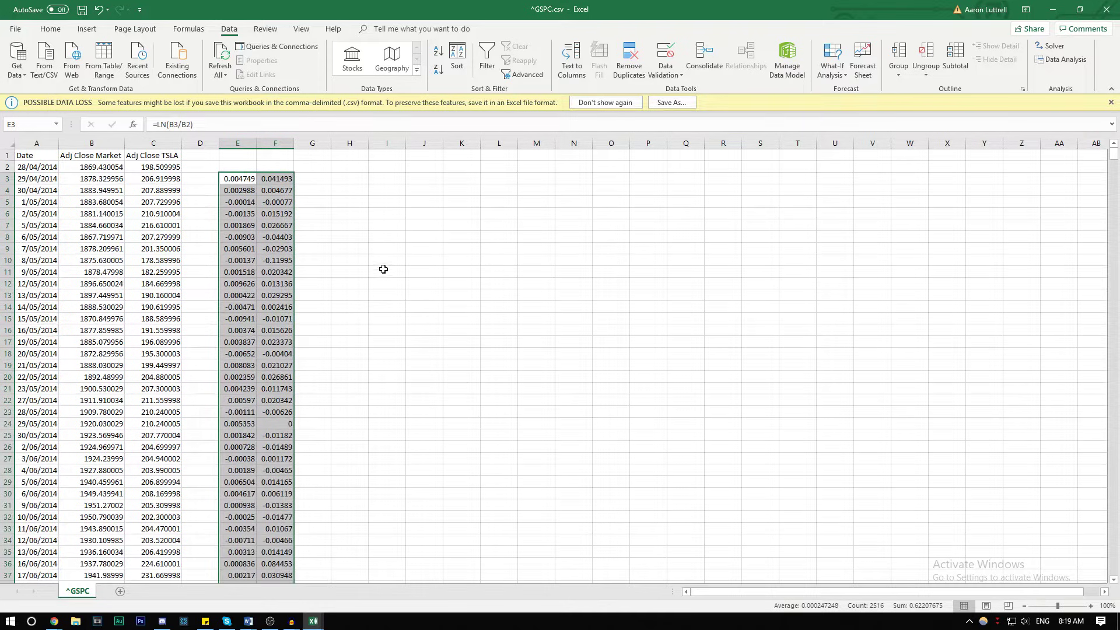
Run a Regression with Y range F3:F1260 (TSLA returns) and X range E3:E1260 (market returns).
{"action": "left_click", "coordinate": [354, 183]}
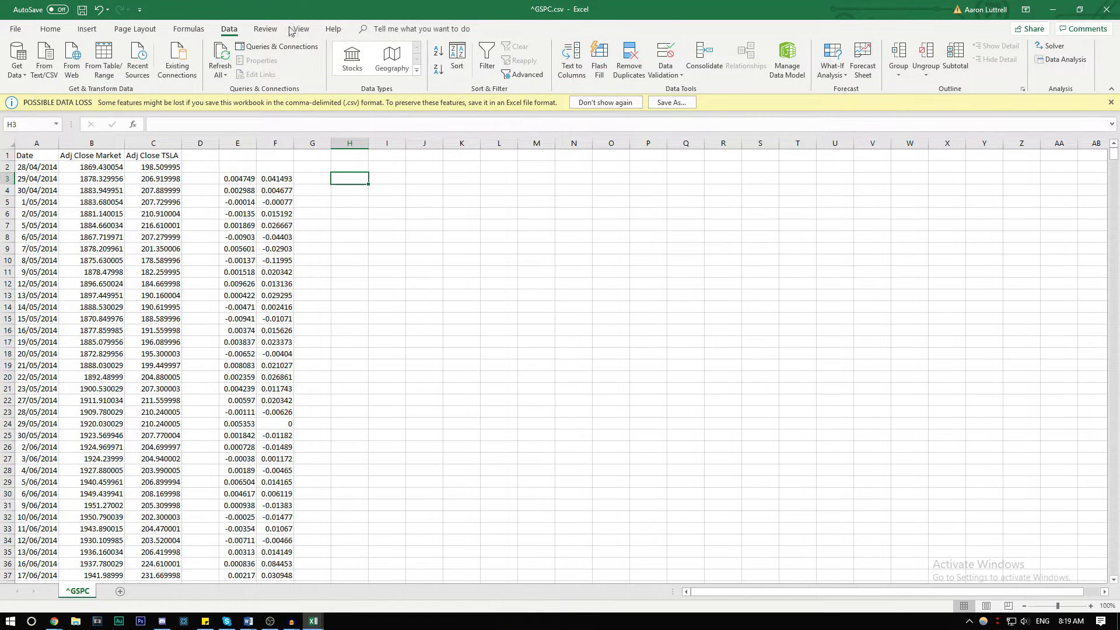
{"action": "left_click", "coordinate": [1061, 59]}
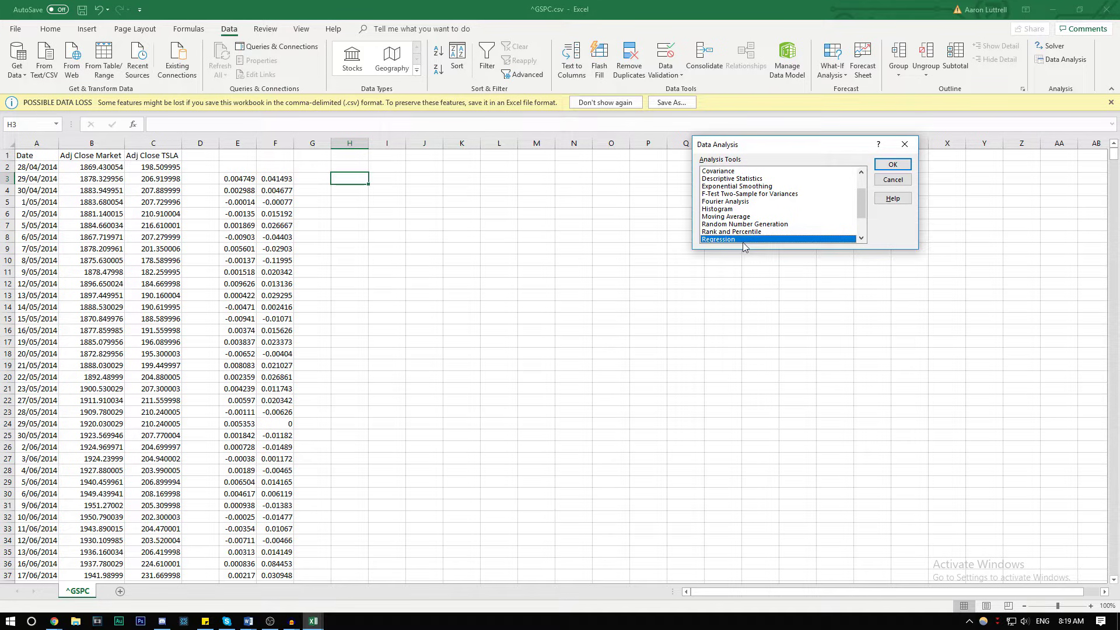
{"action": "left_click", "coordinate": [892, 164]}
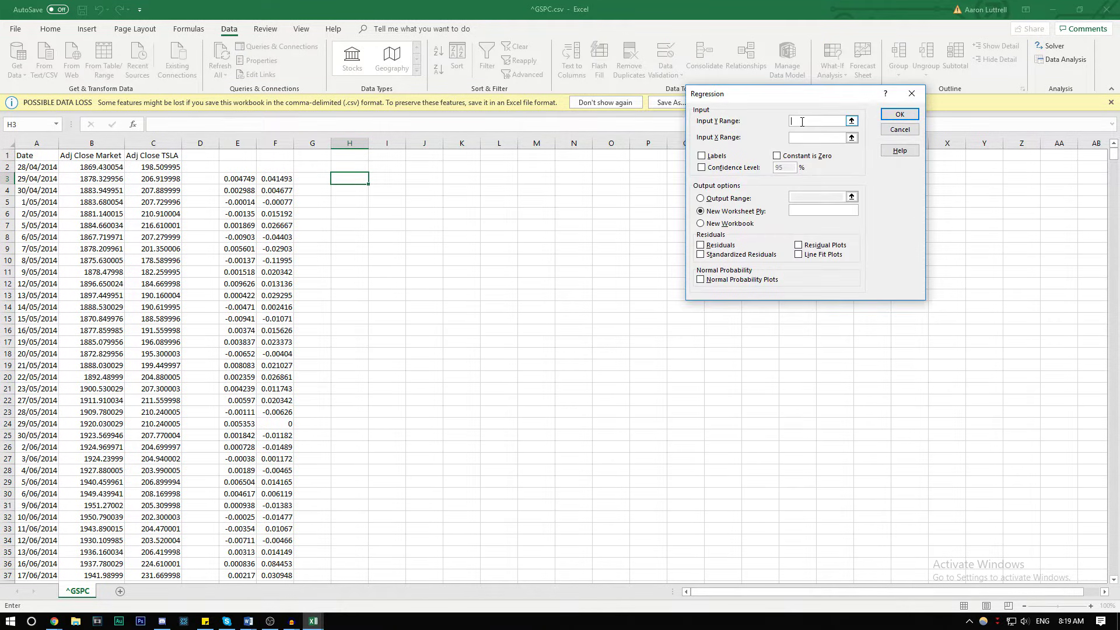
{"action": "left_click", "coordinate": [162, 167]}
{"action": "left_click", "coordinate": [286, 177]}
{"action": "key", "text": "ctrl+shift+Down"}
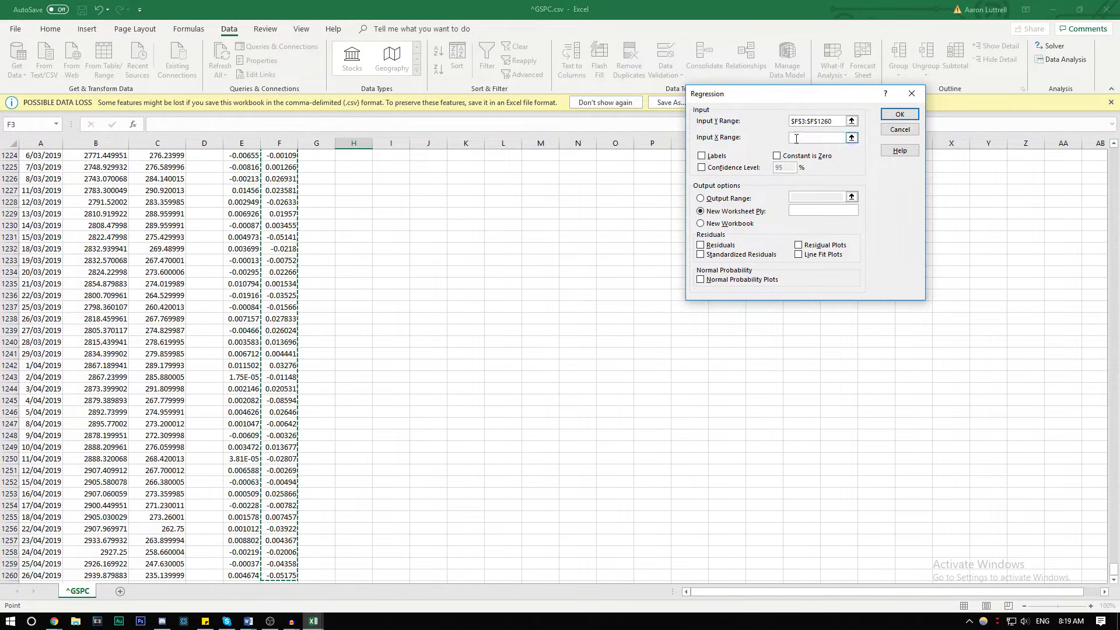
{"action": "left_click", "coordinate": [842, 137]}
{"action": "scroll", "coordinate": [470, 293], "scroll_direction": "up", "scroll_amount": 5}
{"action": "scroll", "coordinate": [294, 390], "scroll_direction": "down", "scroll_amount": 16}
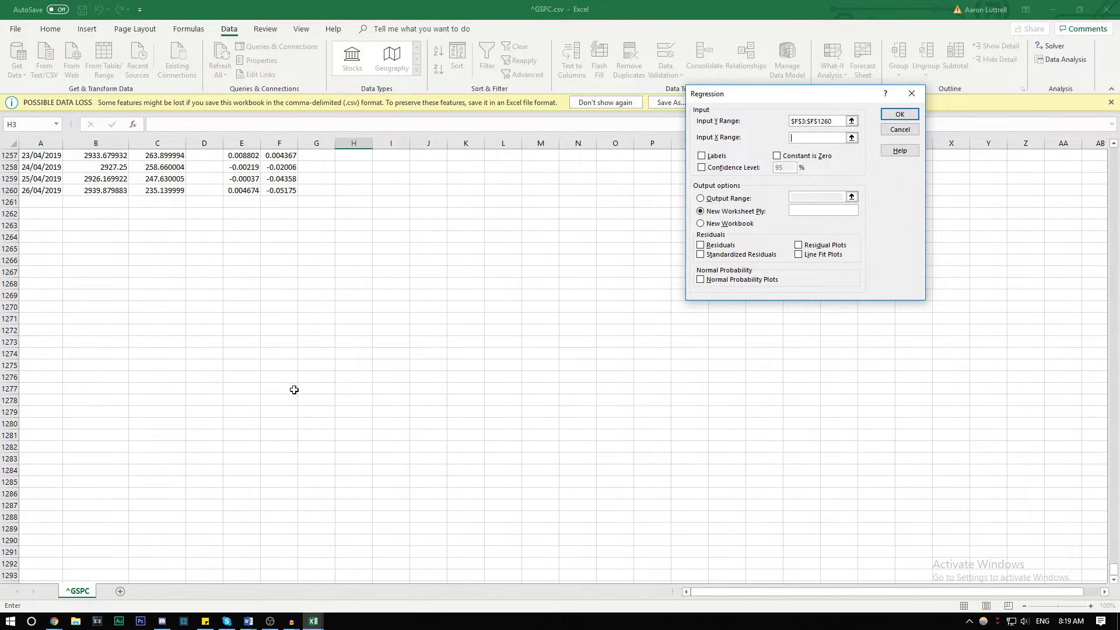
{"action": "key", "text": "ctrl+shift+Up"}
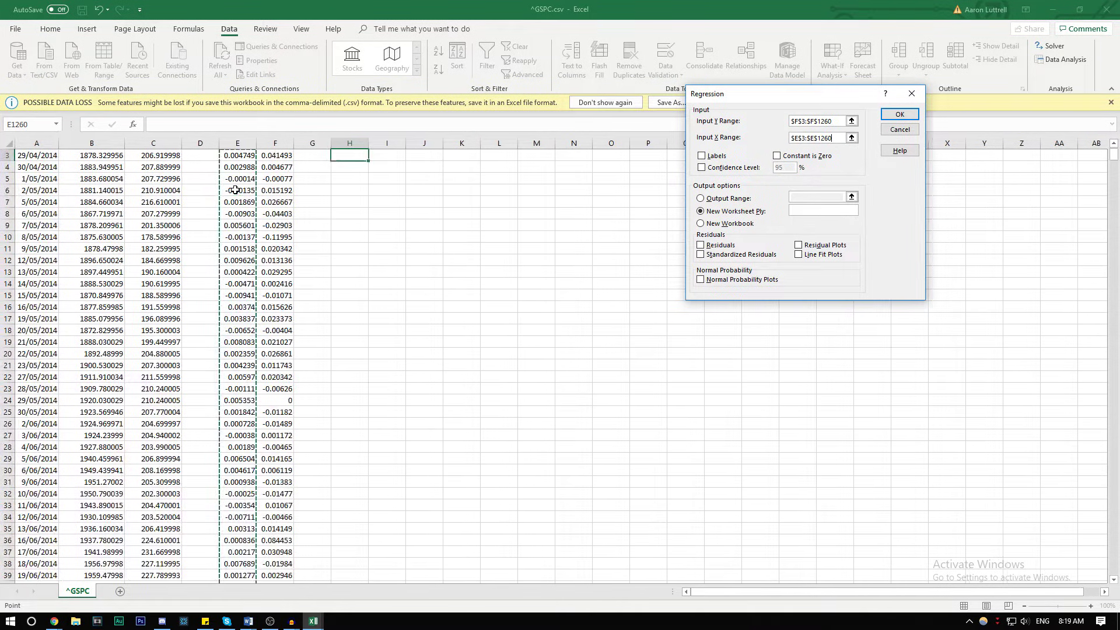
{"action": "left_click", "coordinate": [899, 115]}
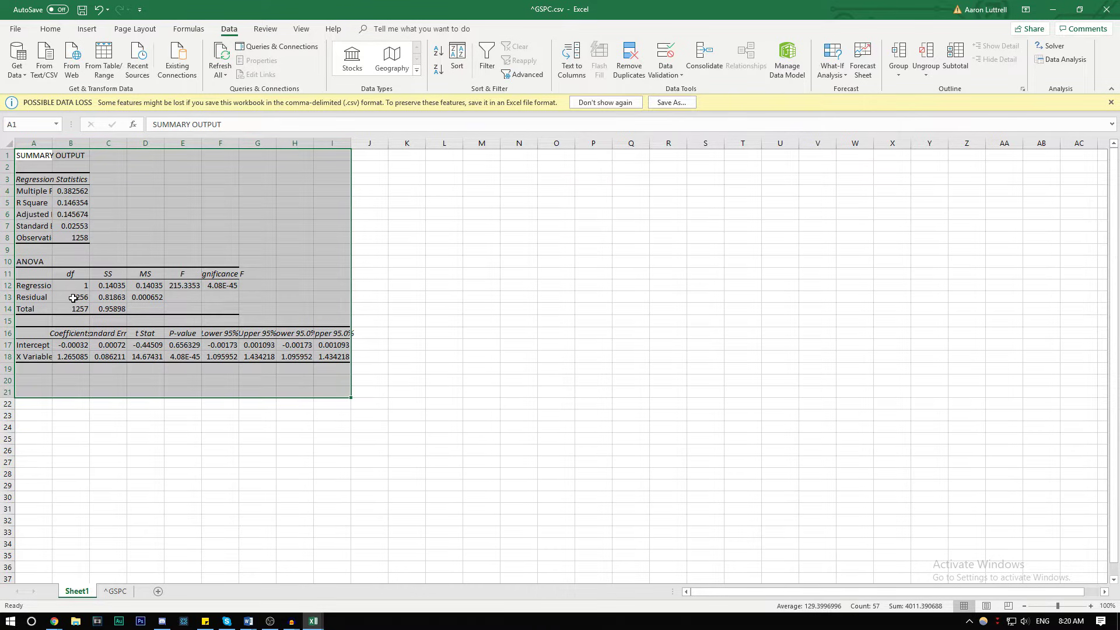
Copy the 1.265085 coefficient from Sheet1 into ^GSPC cell J5 and label I5 'Regression'.
{"action": "left_click", "coordinate": [62, 358]}
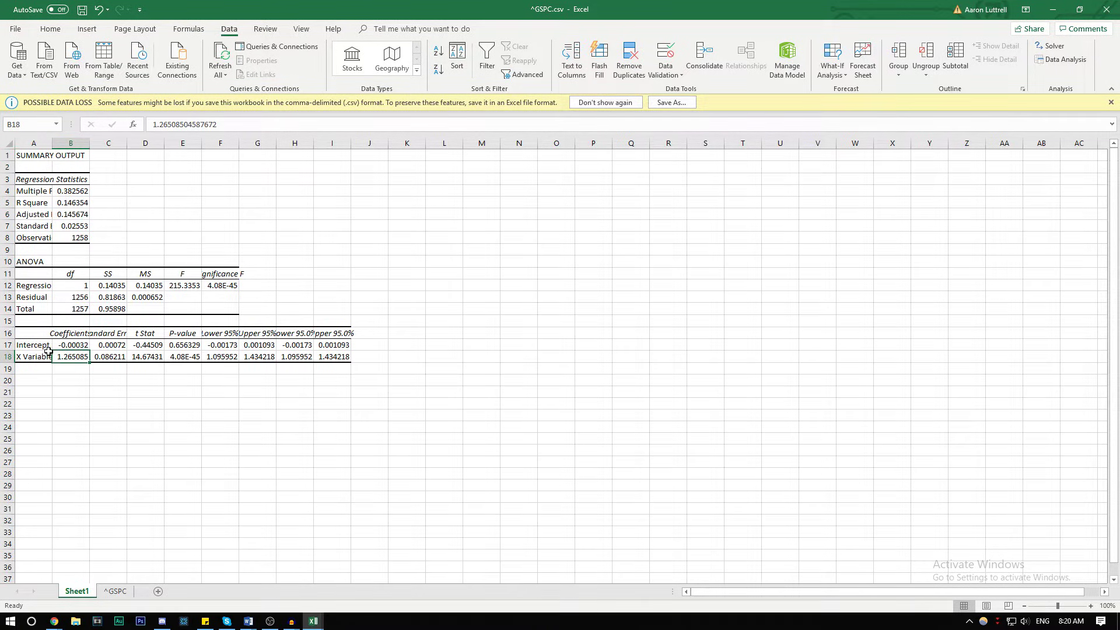
{"action": "double_click", "coordinate": [50, 141]}
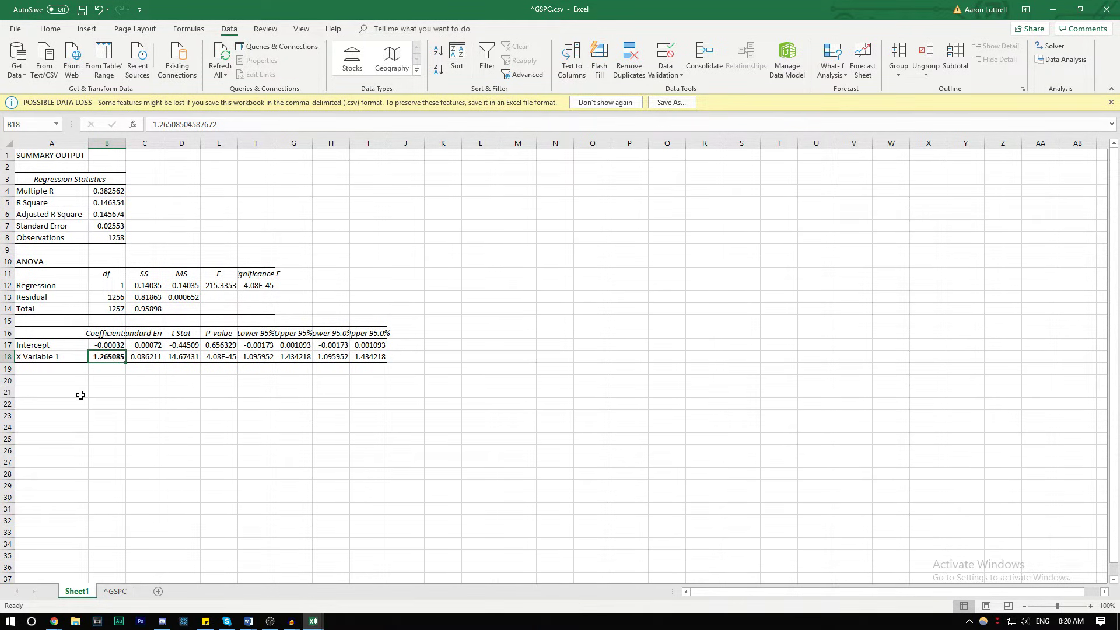
{"action": "key", "text": "ctrl+c"}
{"action": "left_click", "coordinate": [116, 591]}
{"action": "left_click", "coordinate": [390, 193]}
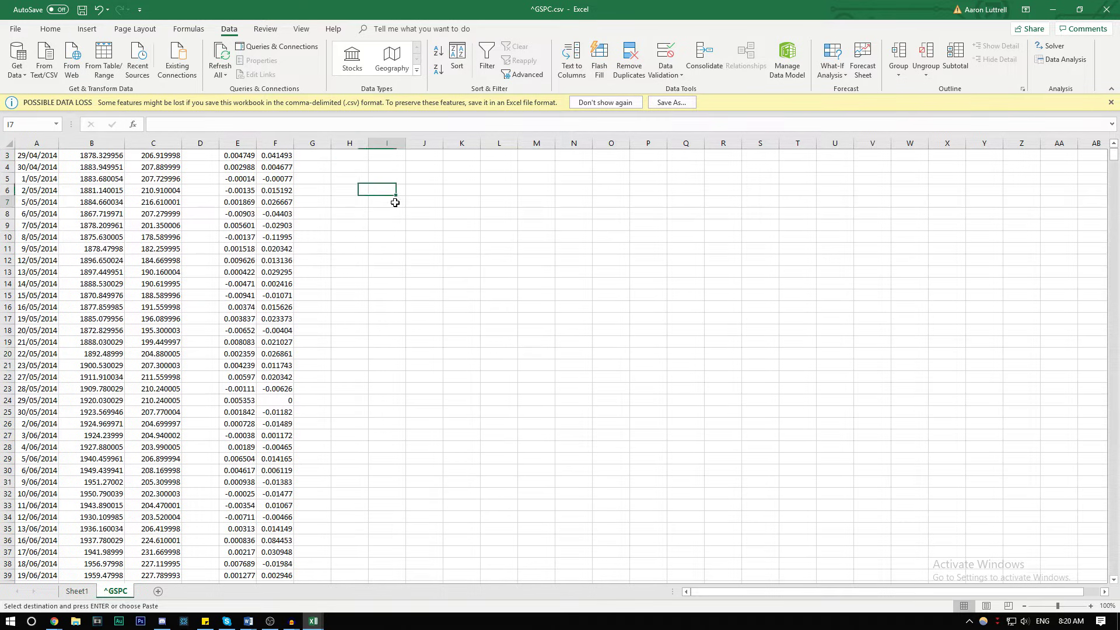
{"action": "left_click", "coordinate": [387, 178]}
{"action": "key", "text": "ctrl+v"}
{"action": "left_click", "coordinate": [390, 184]}
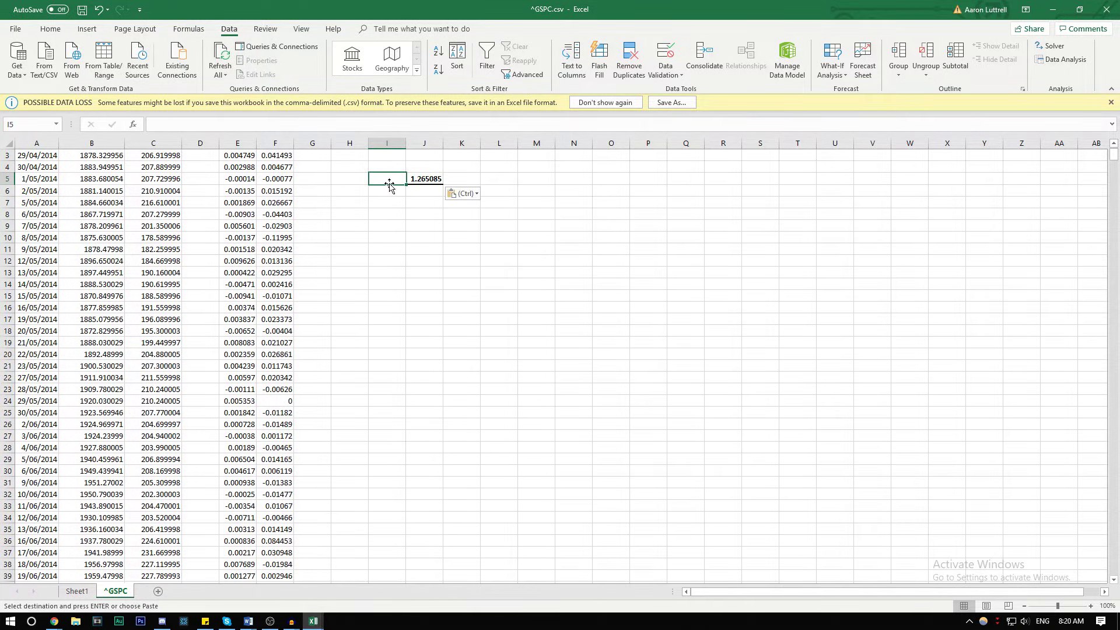
{"action": "type", "text": "Regression"}
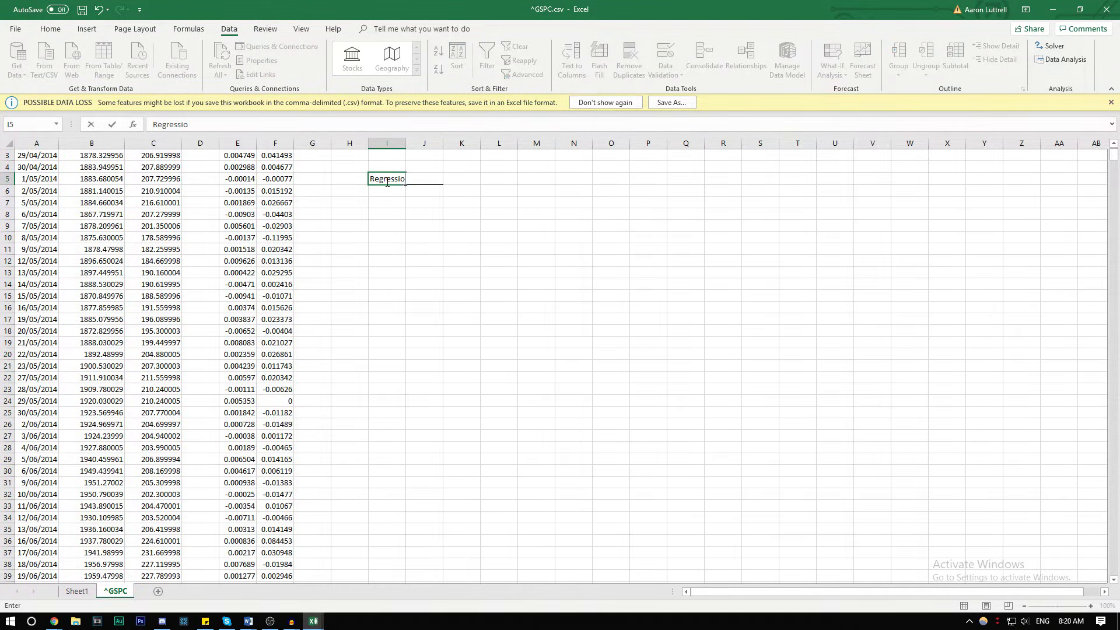
{"action": "key", "text": "Return"}
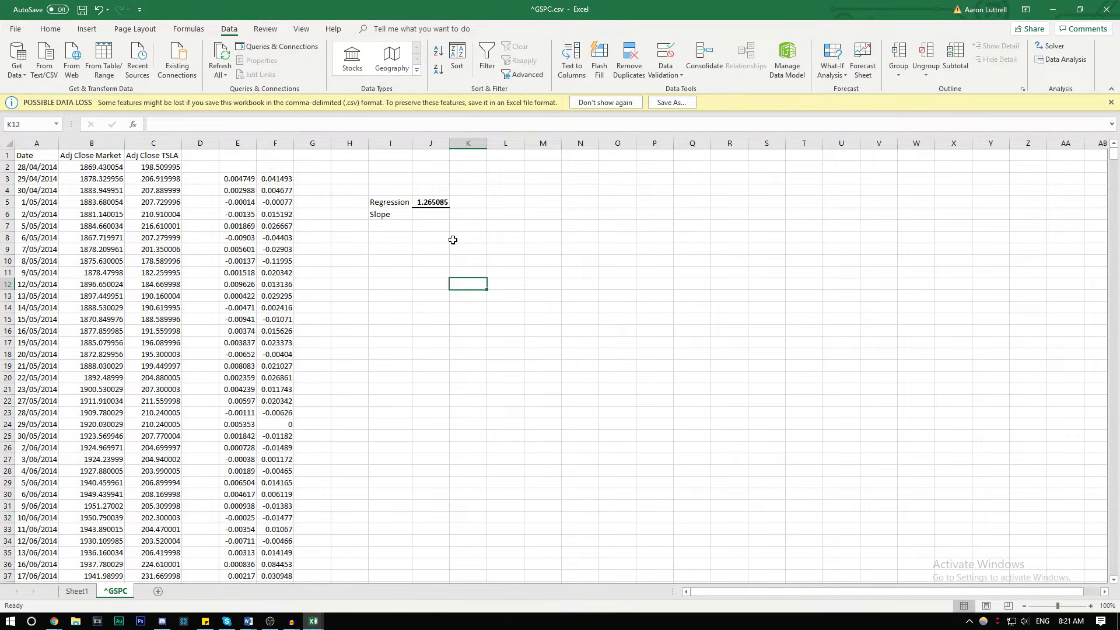
Enter =SLOPE(F3:F1260,E3:E1260) in J6, confirming beta 1.265085.
{"action": "key", "text": "Left"}
{"action": "key", "text": "Up"}
{"action": "key", "text": "Up"}
{"action": "key", "text": "Up"}
{"action": "key", "text": "Up"}
{"action": "key", "text": "Up"}
{"action": "key", "text": "Up"}
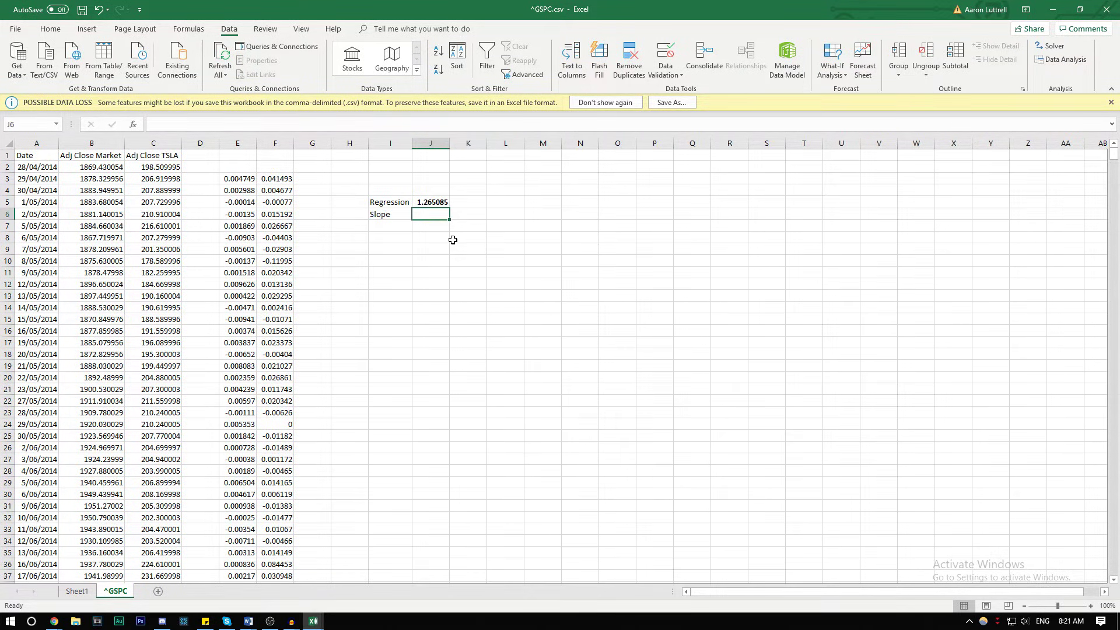
{"action": "type", "text": "=SLOPE("}
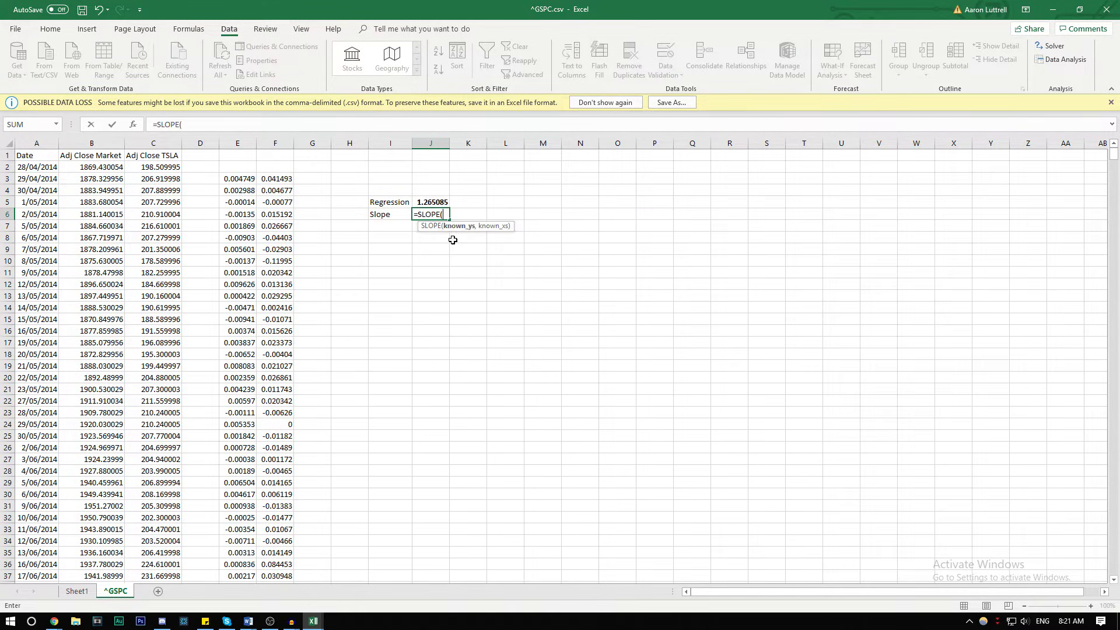
{"action": "left_click", "coordinate": [267, 178]}
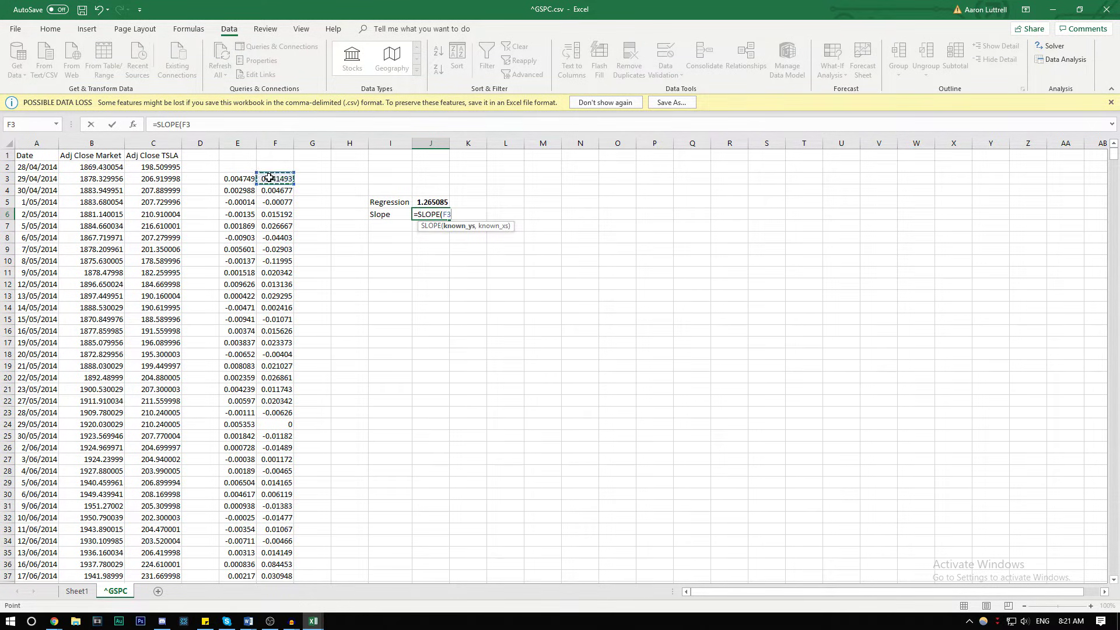
{"action": "key", "text": "ctrl+shift+Down"}
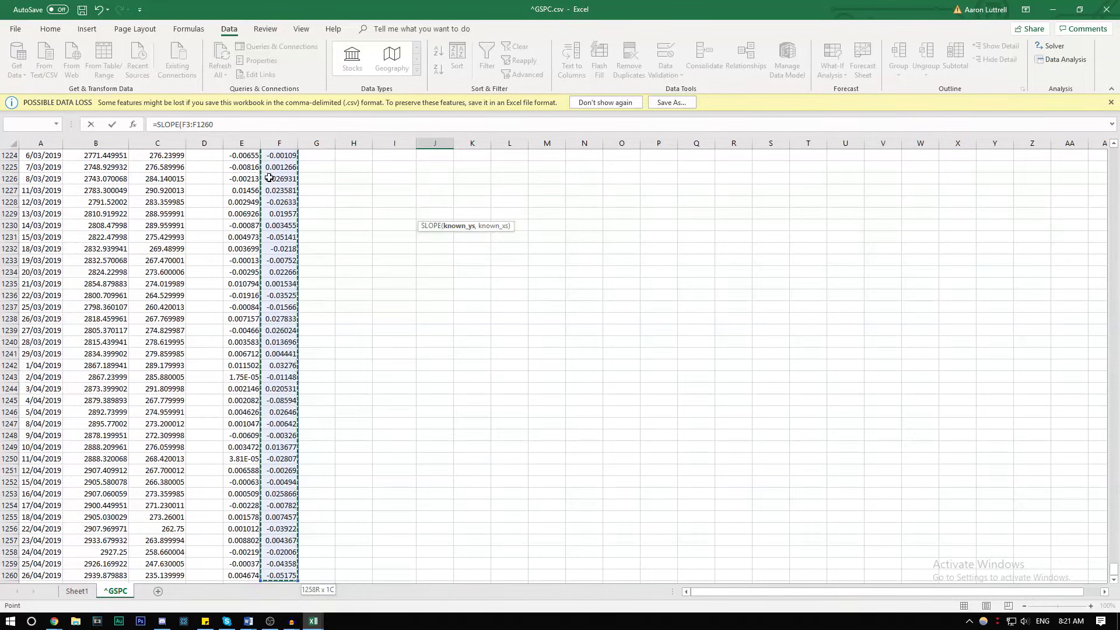
{"action": "type", "text": ","}
{"action": "scroll", "coordinate": [254, 400], "scroll_direction": "down", "scroll_amount": 9}
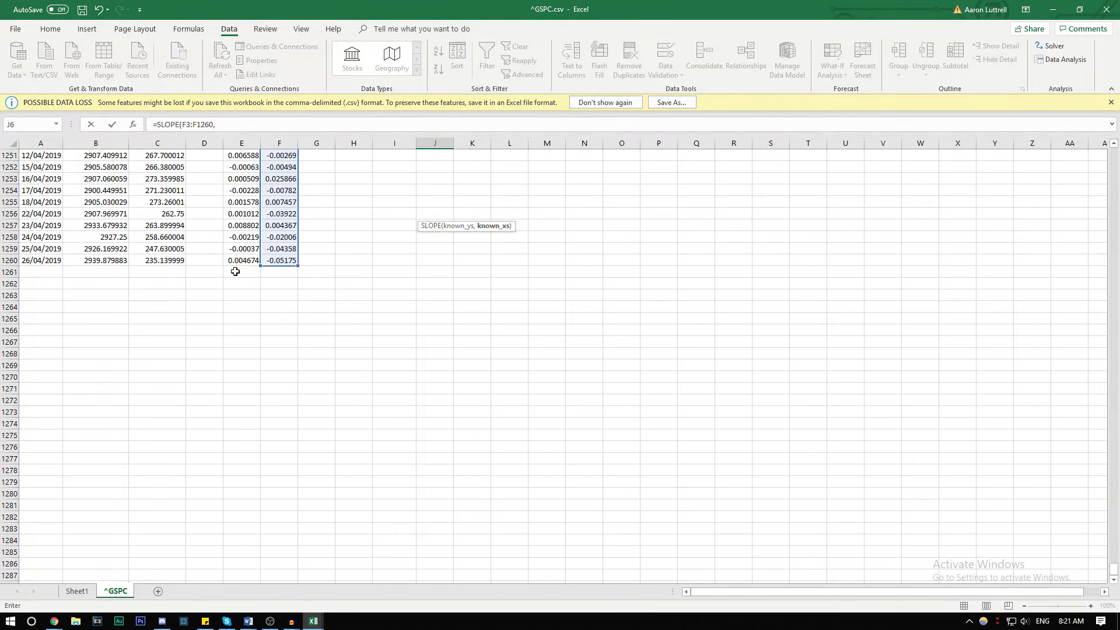
{"action": "left_click", "coordinate": [236, 261]}
{"action": "key", "text": "ctrl+shift+Up"}
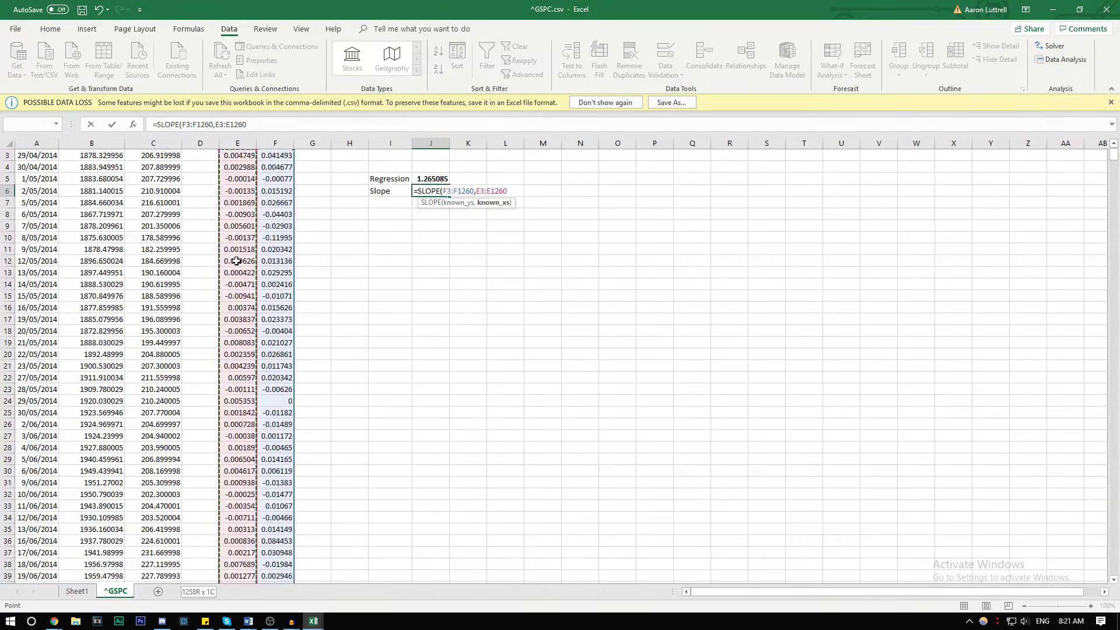
{"action": "key", "text": "Return"}
{"action": "key", "text": "Up"}
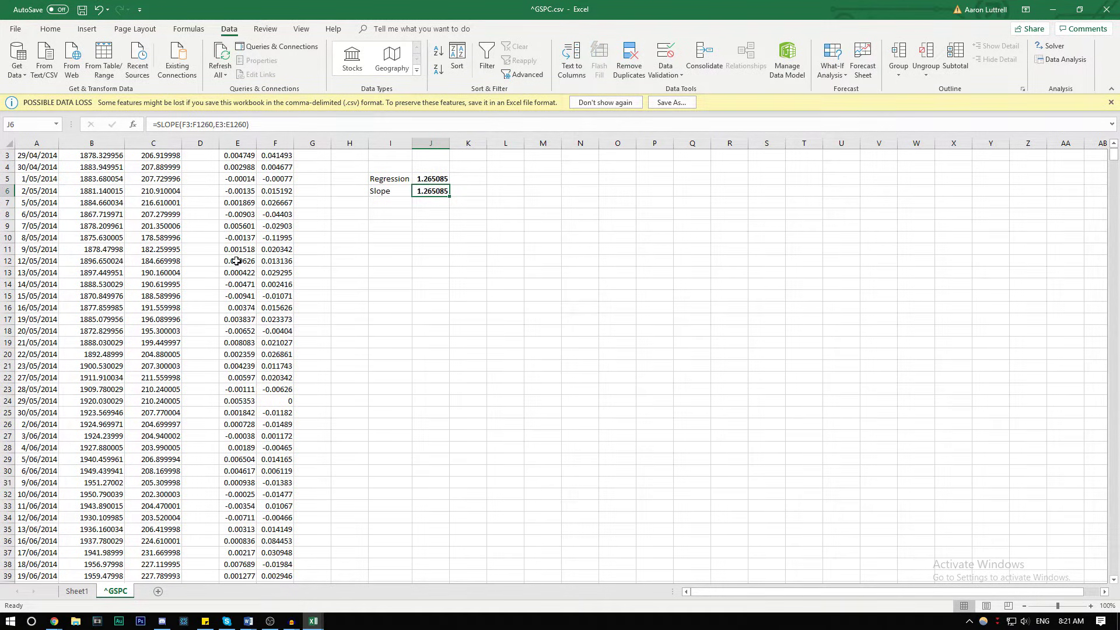
{"action": "key", "text": "Down"}
{"action": "key", "text": "Left"}
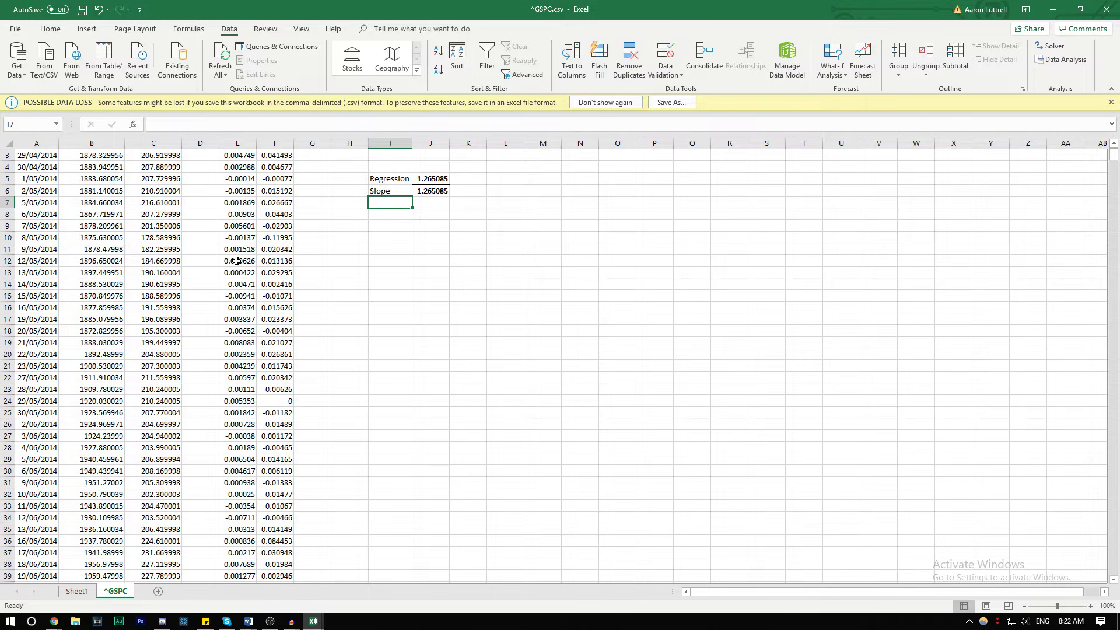
Label I7 'Covariance' and start J7 with =COVARIANCE.P(F3:F1260,E3:E1260).
{"action": "type", "text": "Covariance"}
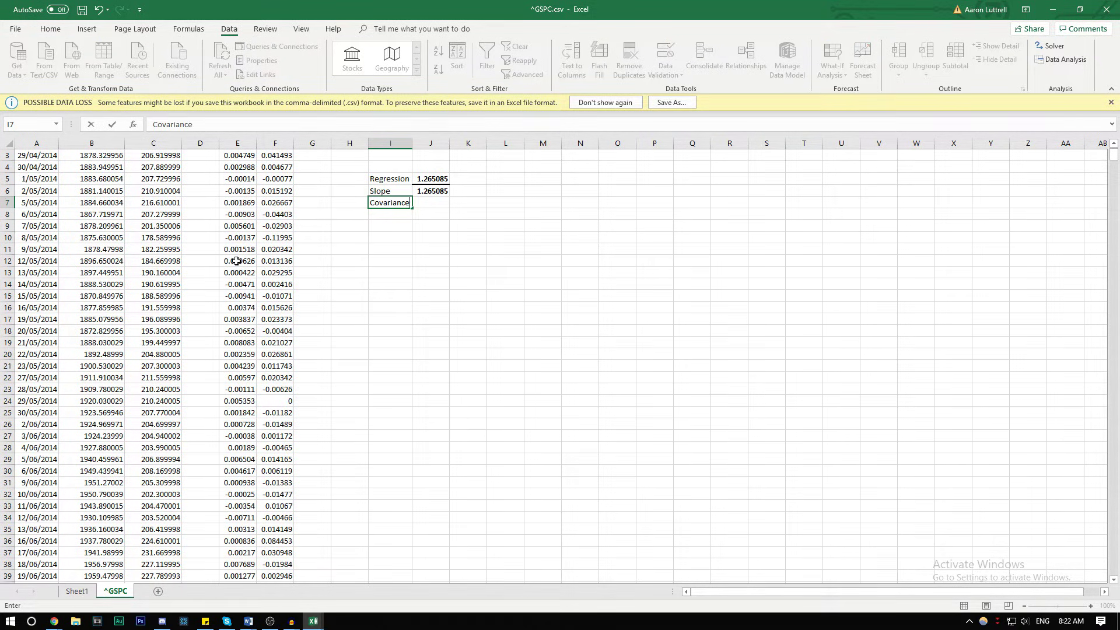
{"action": "key", "text": "Tab"}
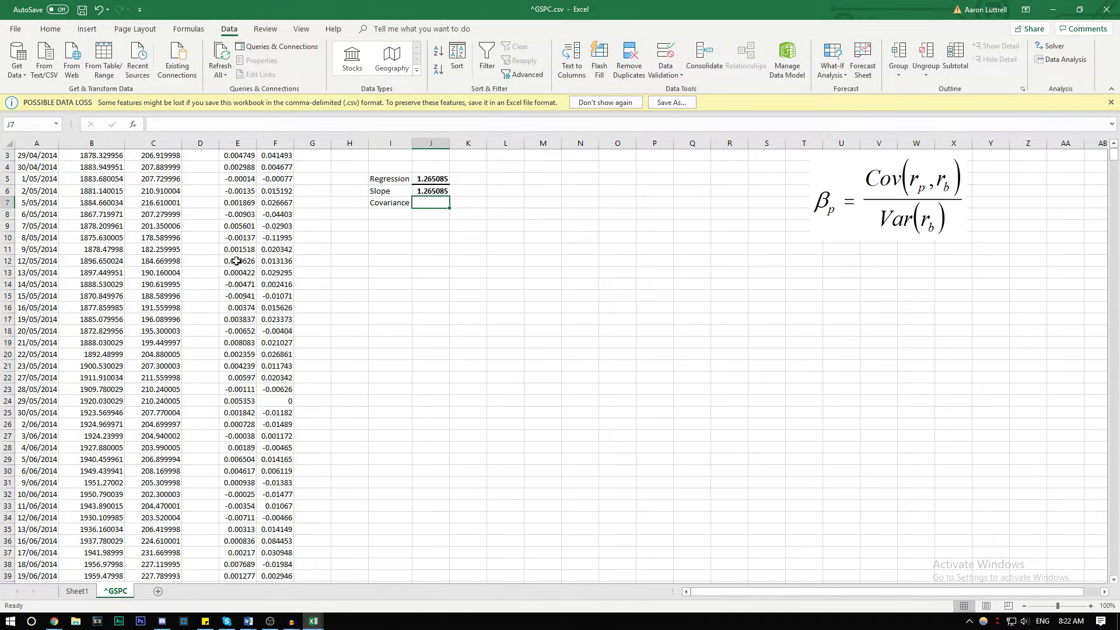
{"action": "type", "text": "=cov"}
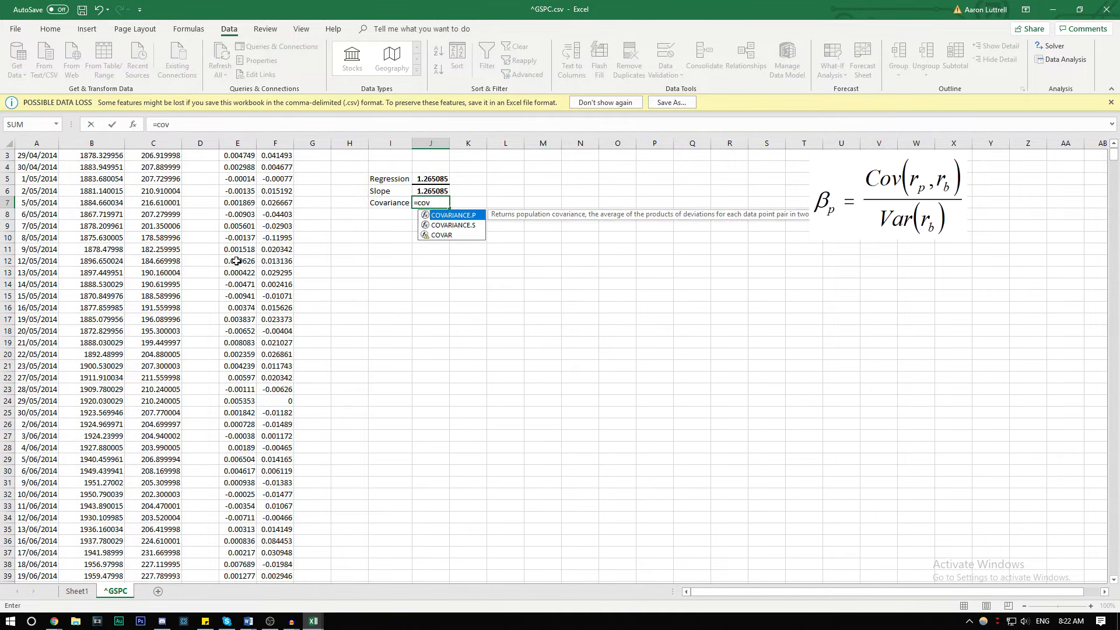
{"action": "key", "text": "Tab"}
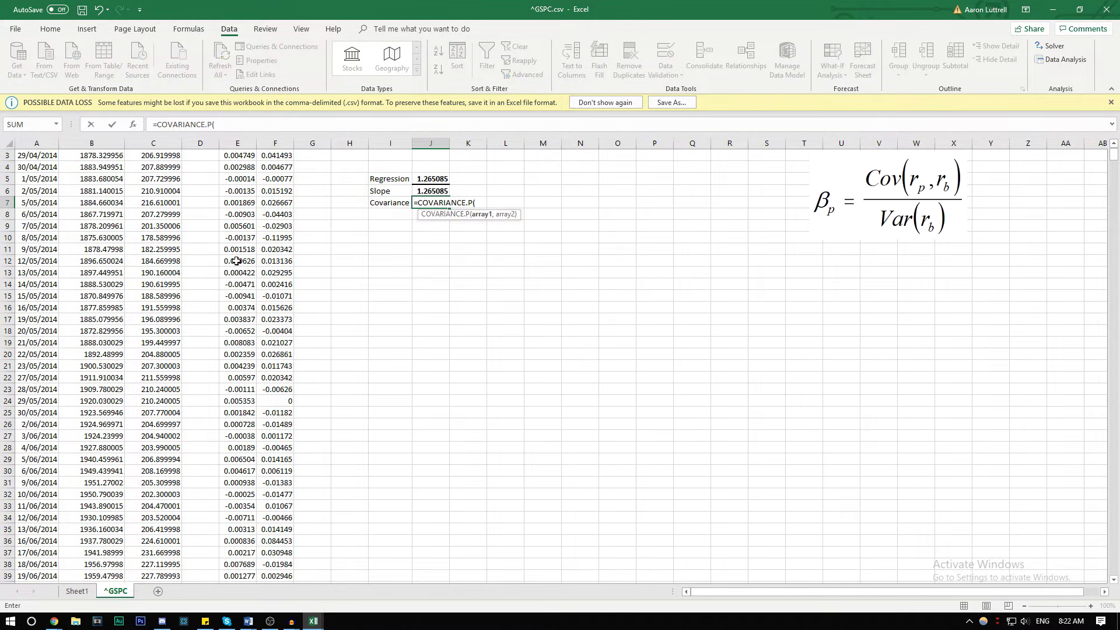
{"action": "scroll", "coordinate": [290, 233], "scroll_direction": "up", "scroll_amount": 1}
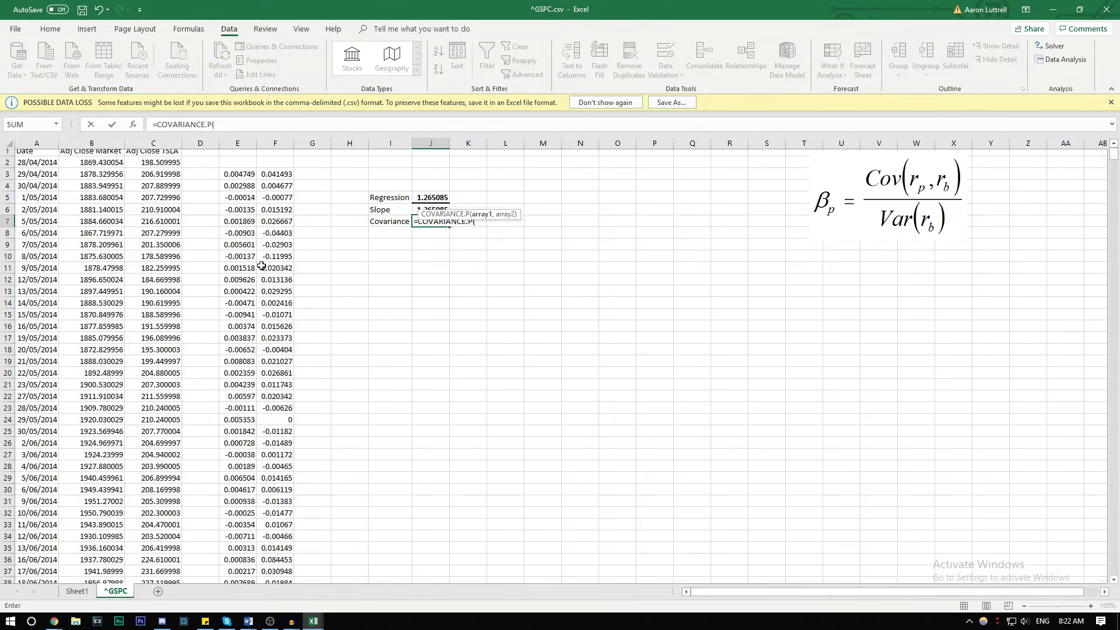
{"action": "left_click", "coordinate": [274, 181]}
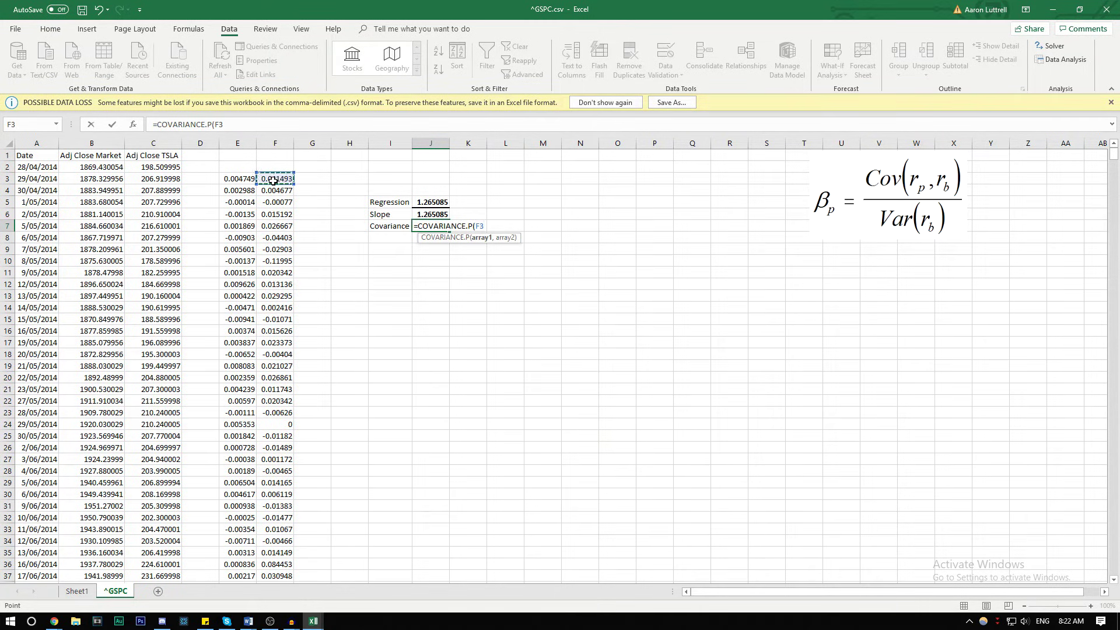
{"action": "key", "text": "ctrl+shift+Down"}
{"action": "type", "text": ","}
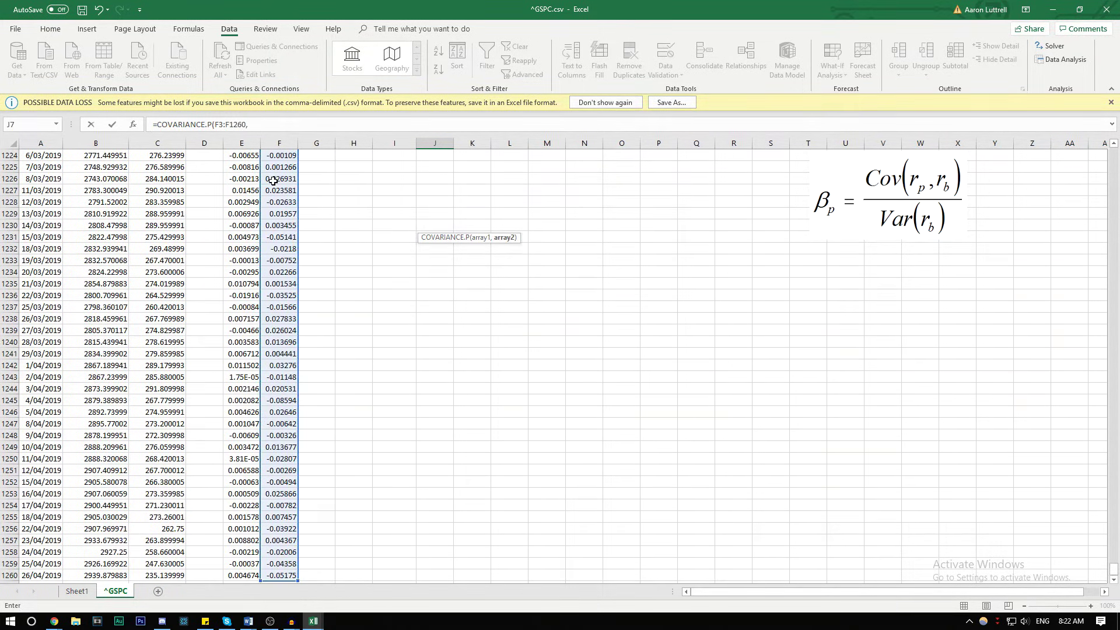
{"action": "scroll", "coordinate": [248, 577], "scroll_direction": "down", "scroll_amount": 1}
{"action": "left_click", "coordinate": [244, 540]}
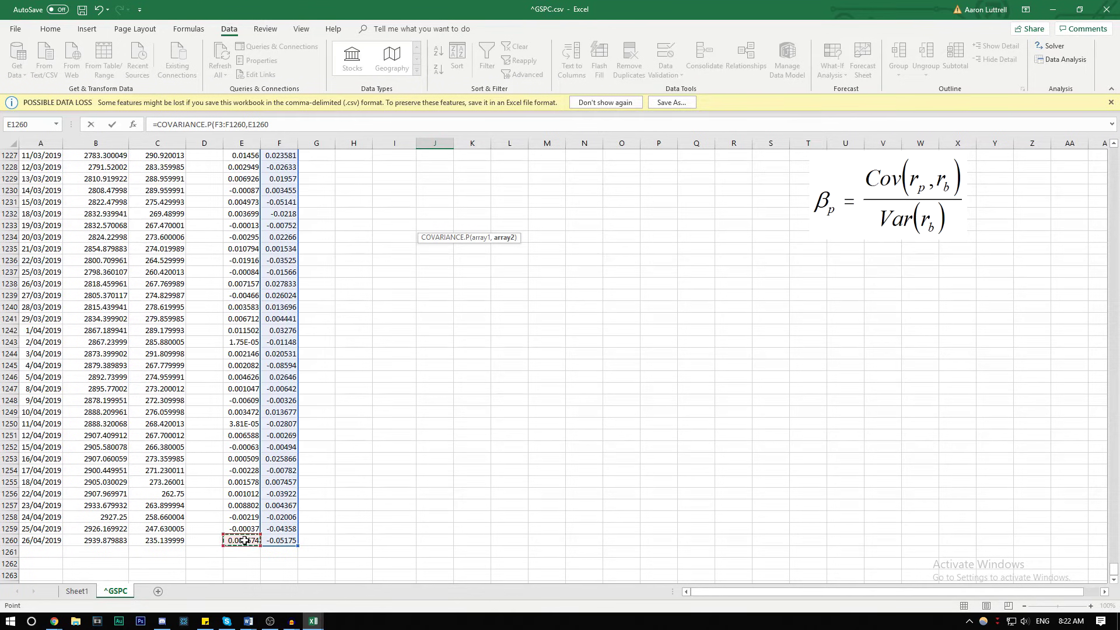
{"action": "key", "text": "ctrl+shift+Up"}
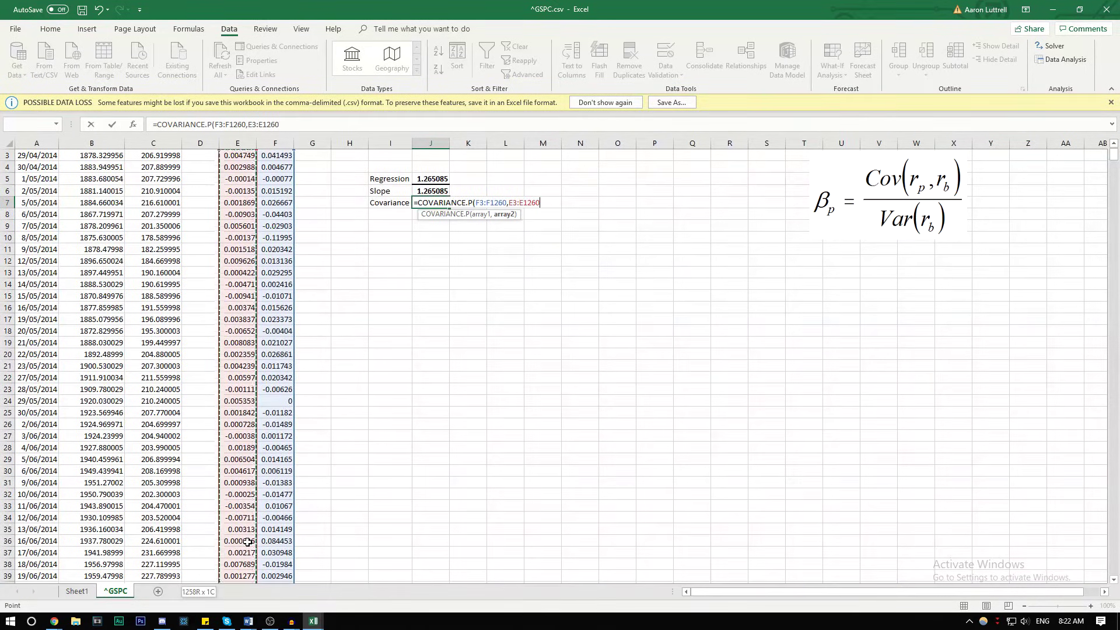
Divide the covariance by VAR.P(E3:E1260) and confirm J7 returns 1.265085.
{"action": "type", "text": ")"}
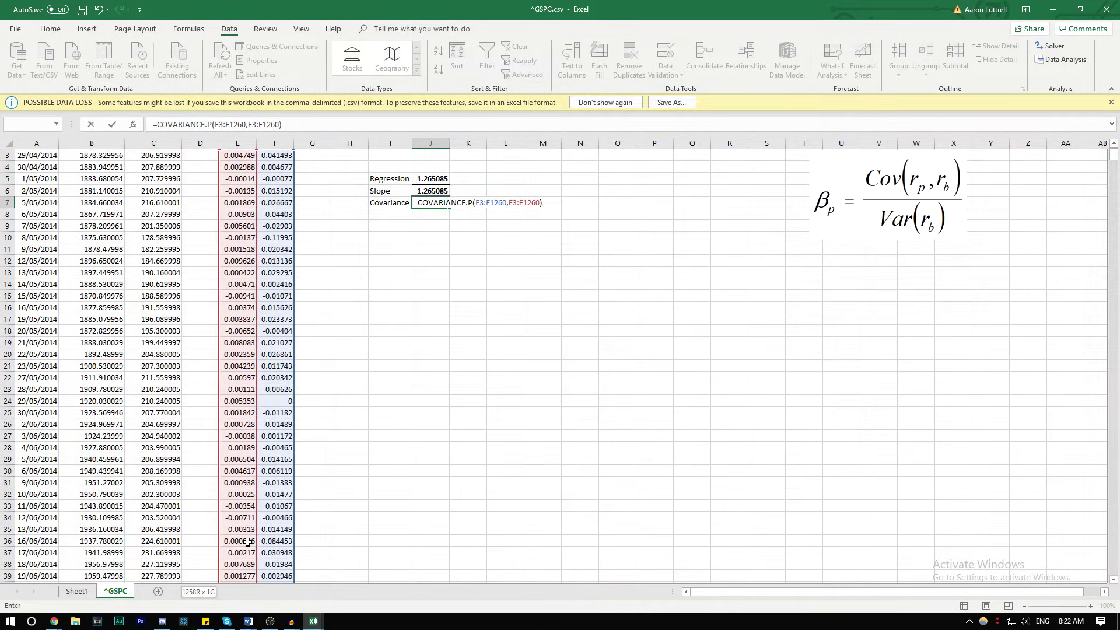
{"action": "type", "text": "/var.p"}
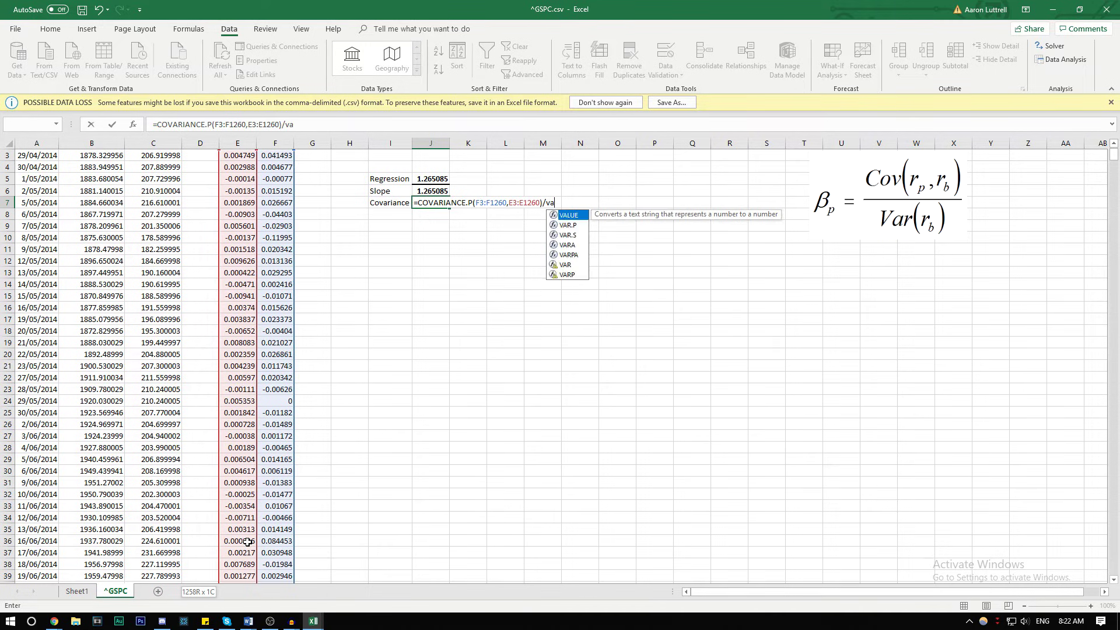
{"action": "key", "text": "Tab"}
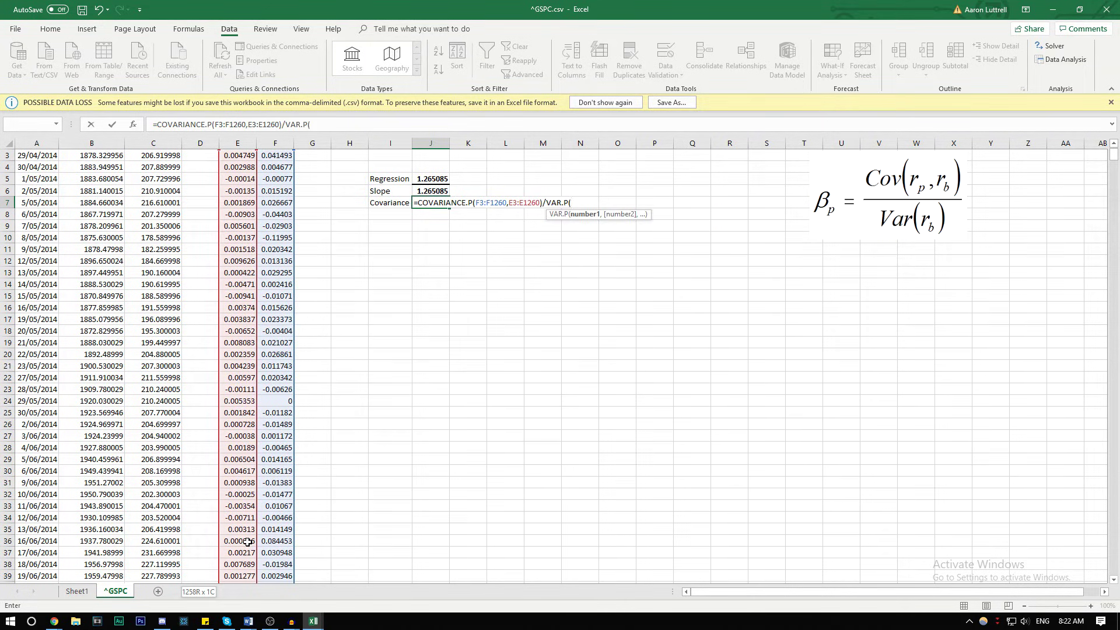
{"action": "scroll", "coordinate": [248, 541], "scroll_direction": "down", "scroll_amount": 20}
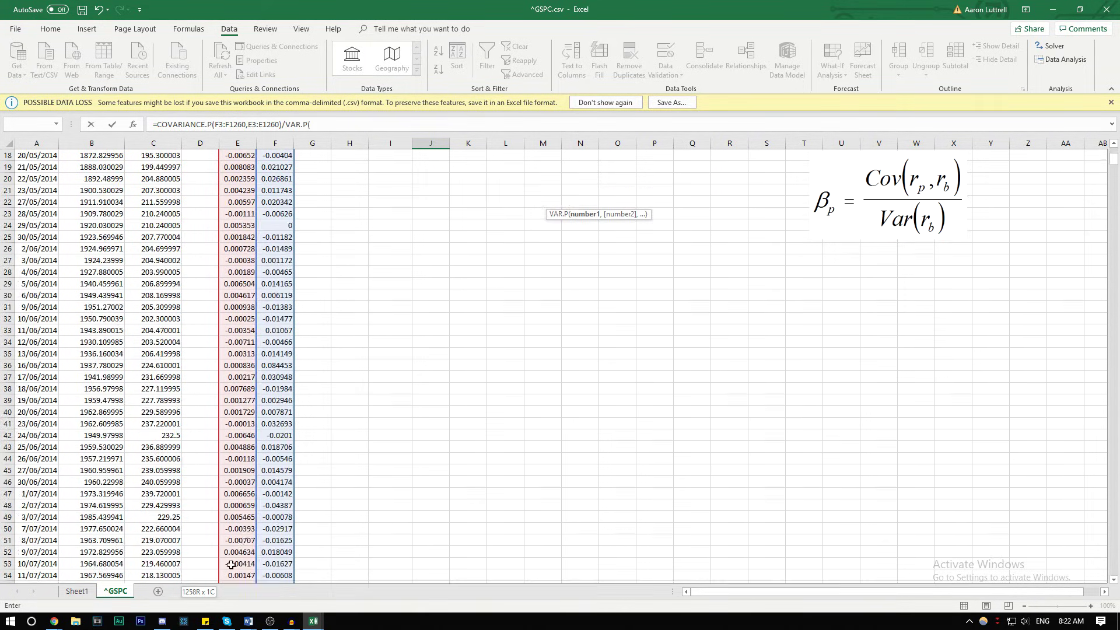
{"action": "scroll", "coordinate": [251, 550], "scroll_direction": "down", "scroll_amount": 11}
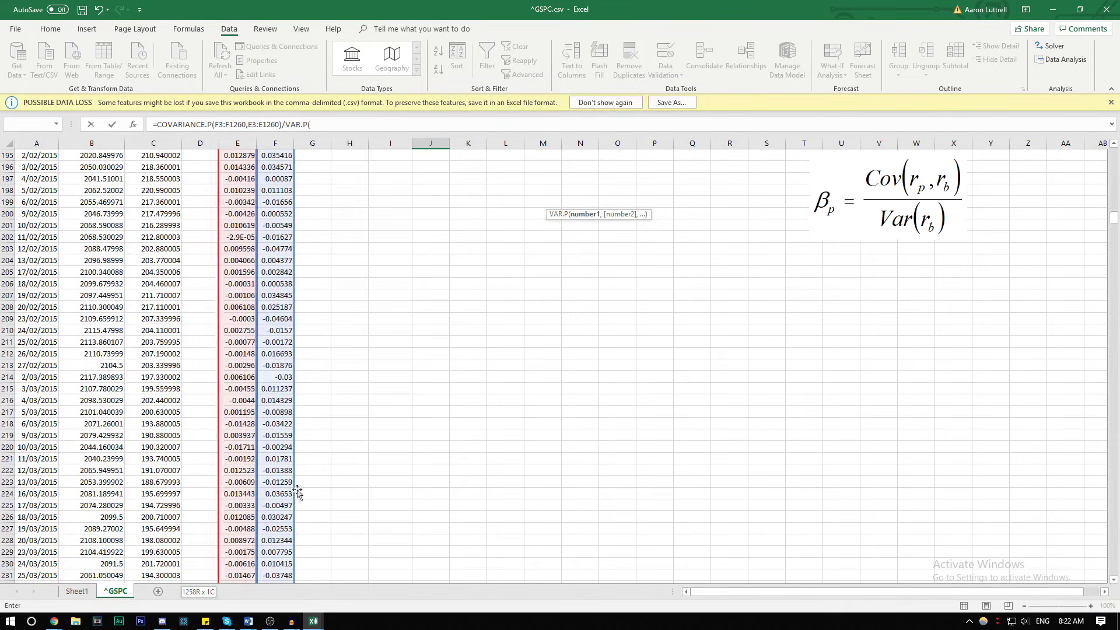
{"action": "scroll", "coordinate": [497, 365], "scroll_direction": "up", "scroll_amount": 20}
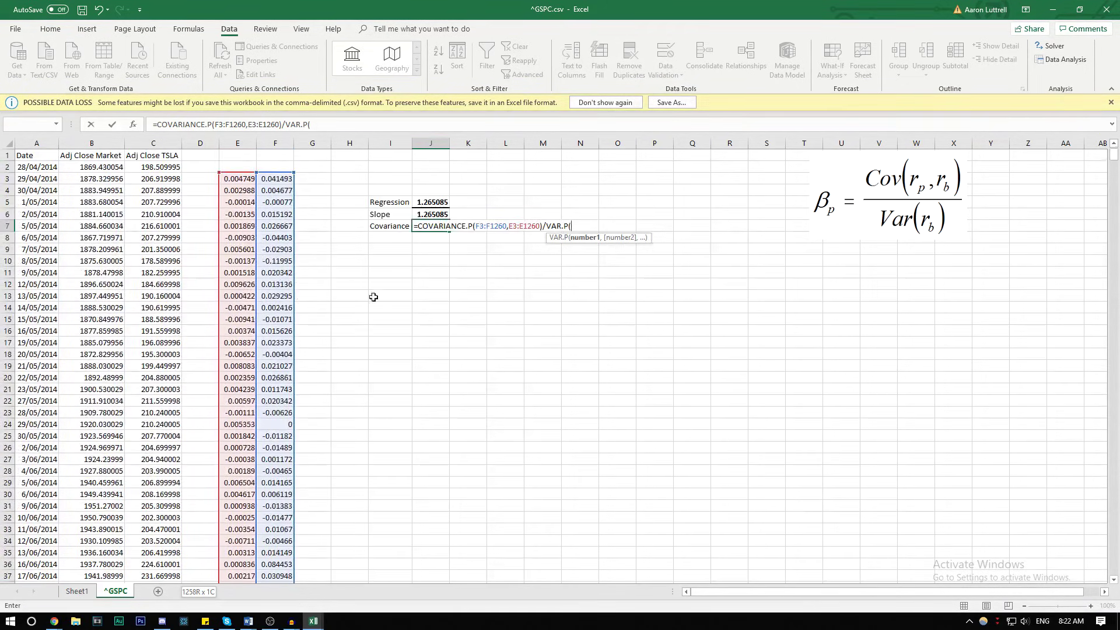
{"action": "left_click", "coordinate": [235, 180]}
{"action": "key", "text": "ctrl+shift+Down"}
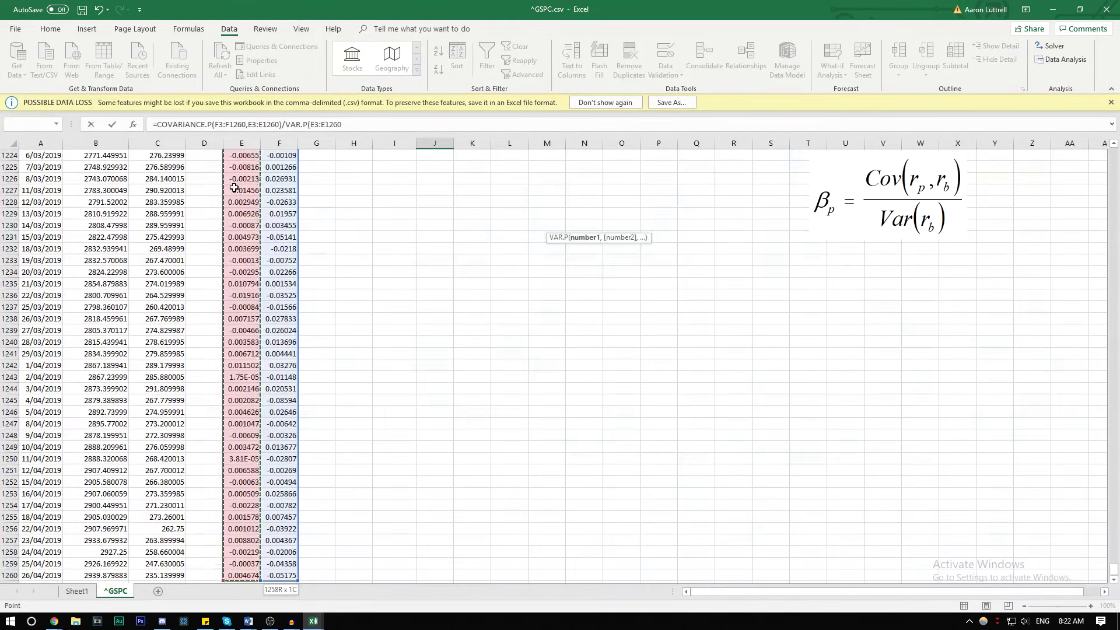
{"action": "key", "text": "Return"}
{"action": "scroll", "coordinate": [303, 227], "scroll_direction": "up", "scroll_amount": 3}
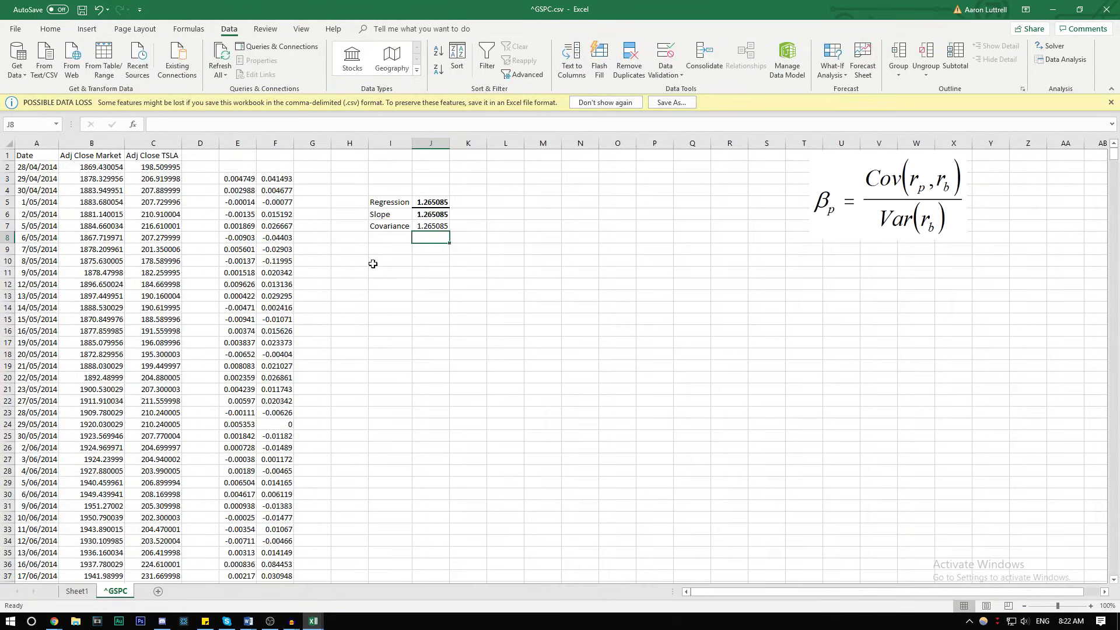
{"action": "left_click", "coordinate": [426, 226]}
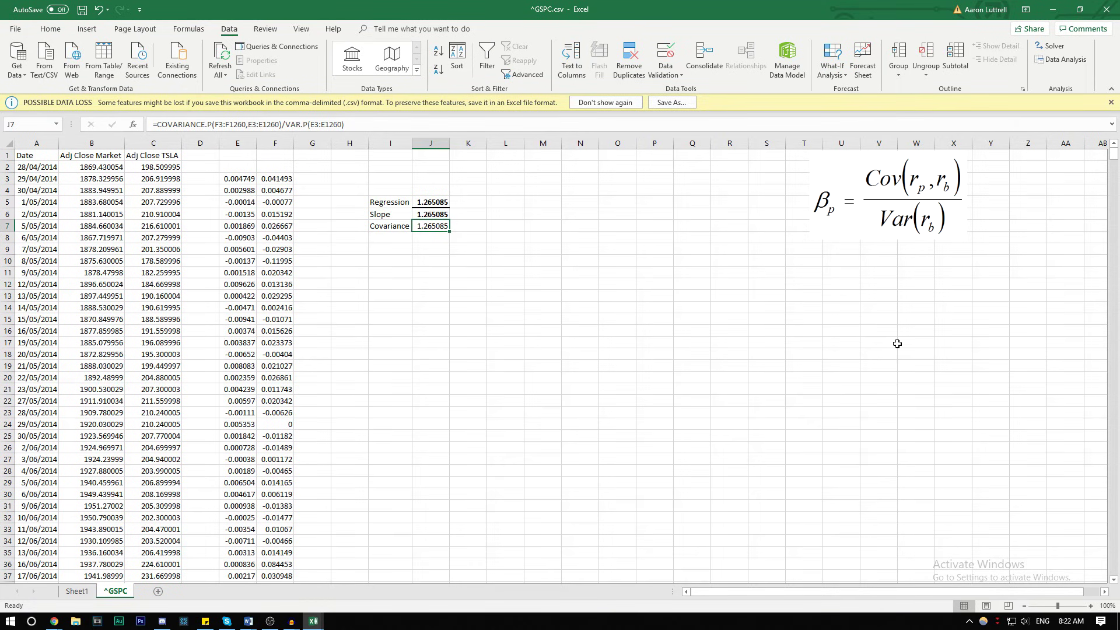